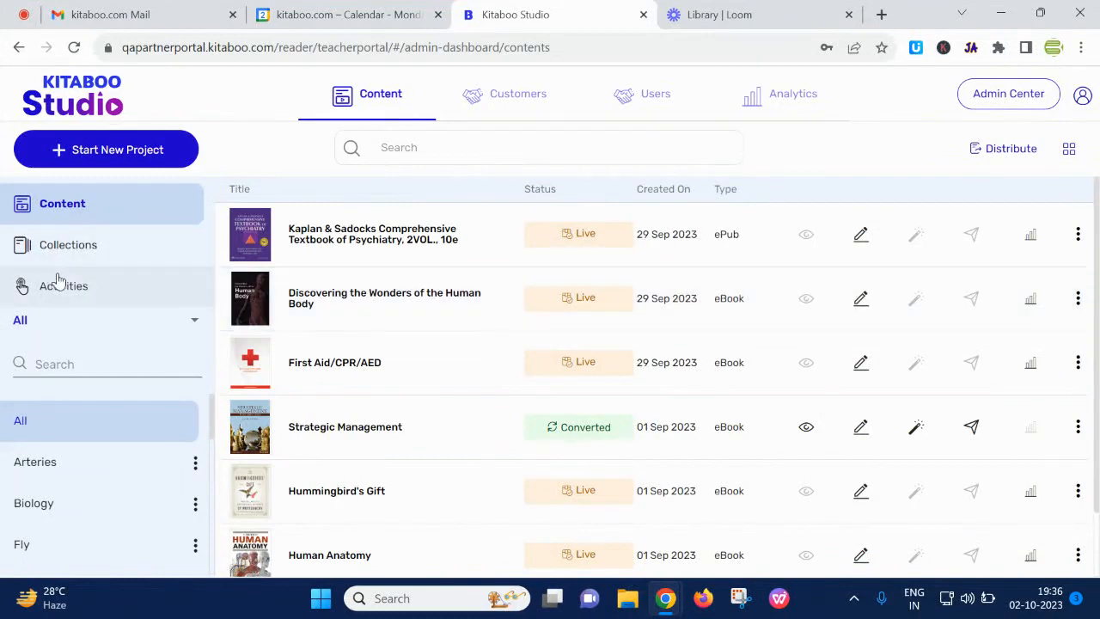
- Start a new K.AI-authored activity from the Activities list and enter "Human Body-Quiz" as both its title and description
click(89, 288)
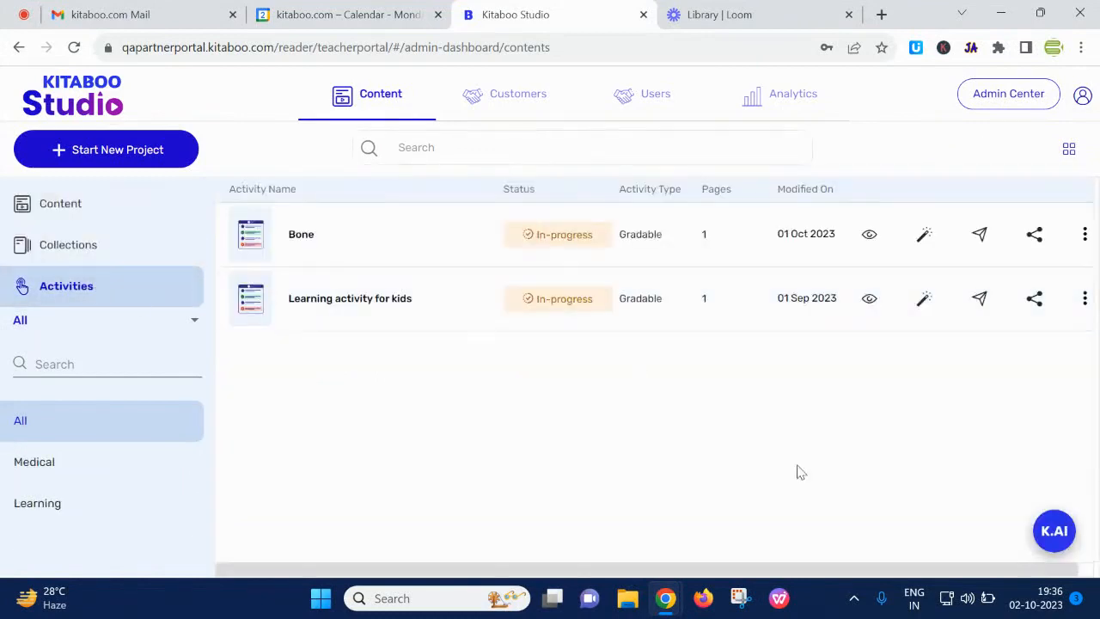
click(1048, 530)
click(340, 194)
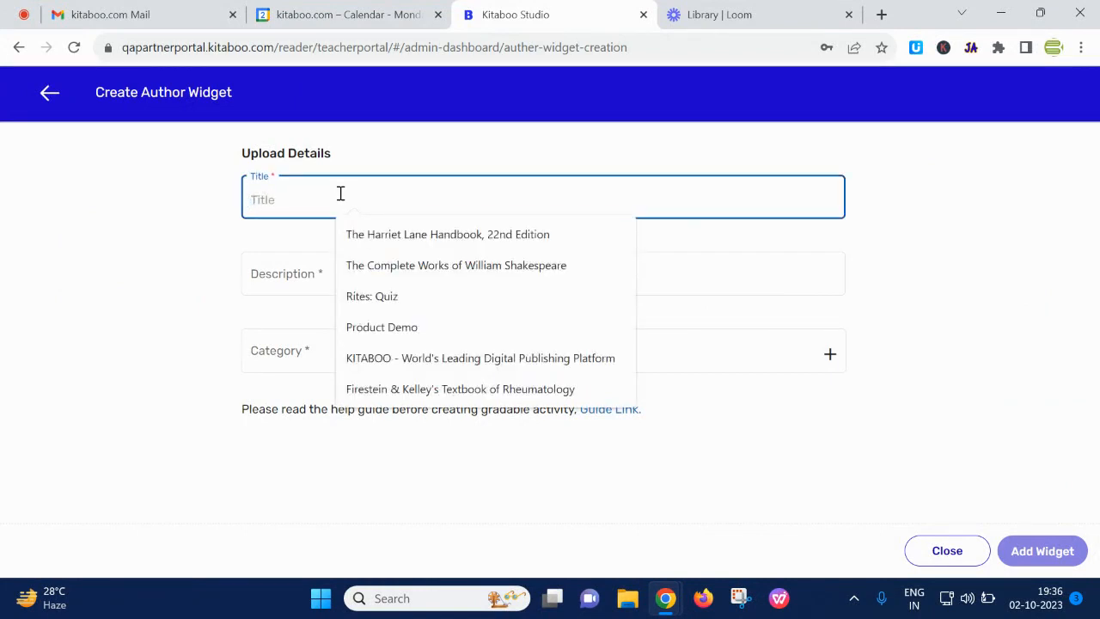
text(Human )
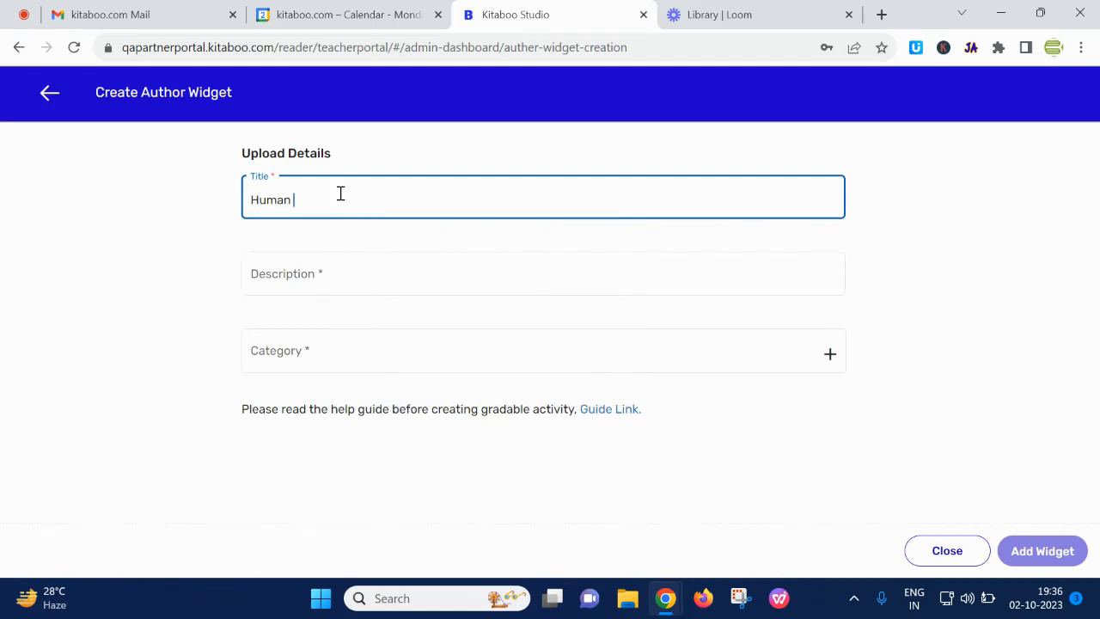
text(BO)
drag(361, 218, 172, 201)
key(ctrl+c)
click(285, 276)
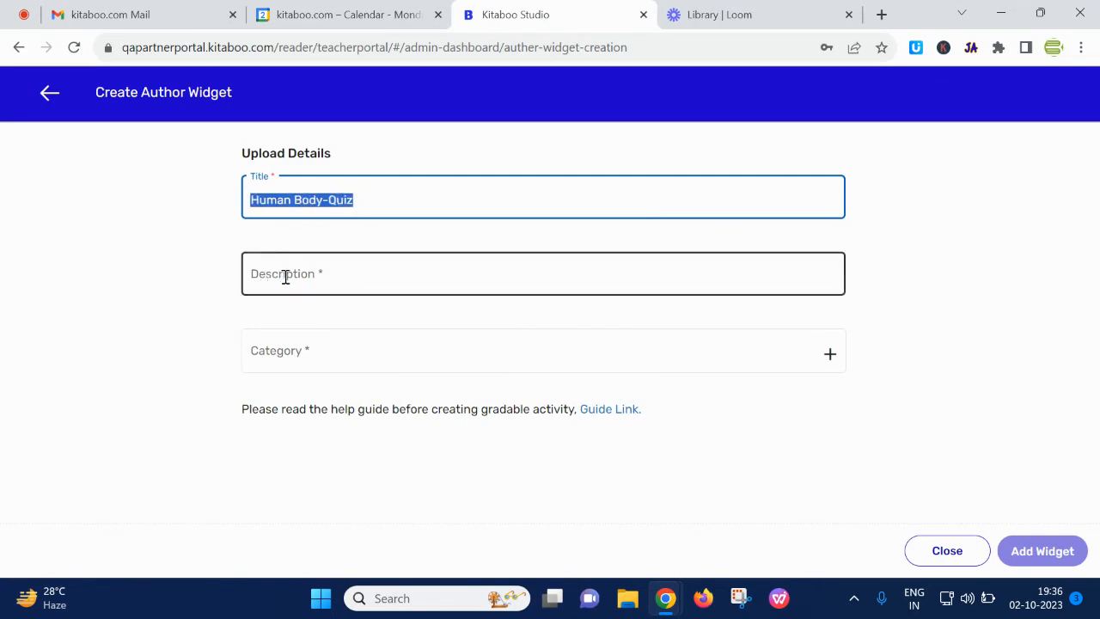
key(ctrl+v)
- Assign the Medical category to the activity and add the widget to open it in the authoring editor
click(297, 350)
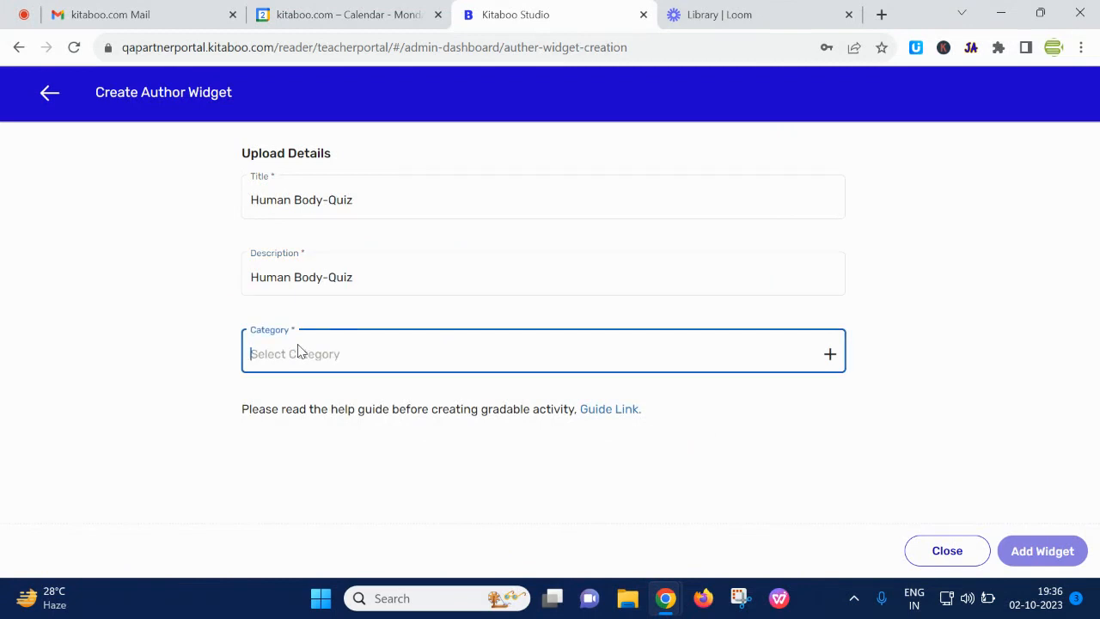
text(Medic)
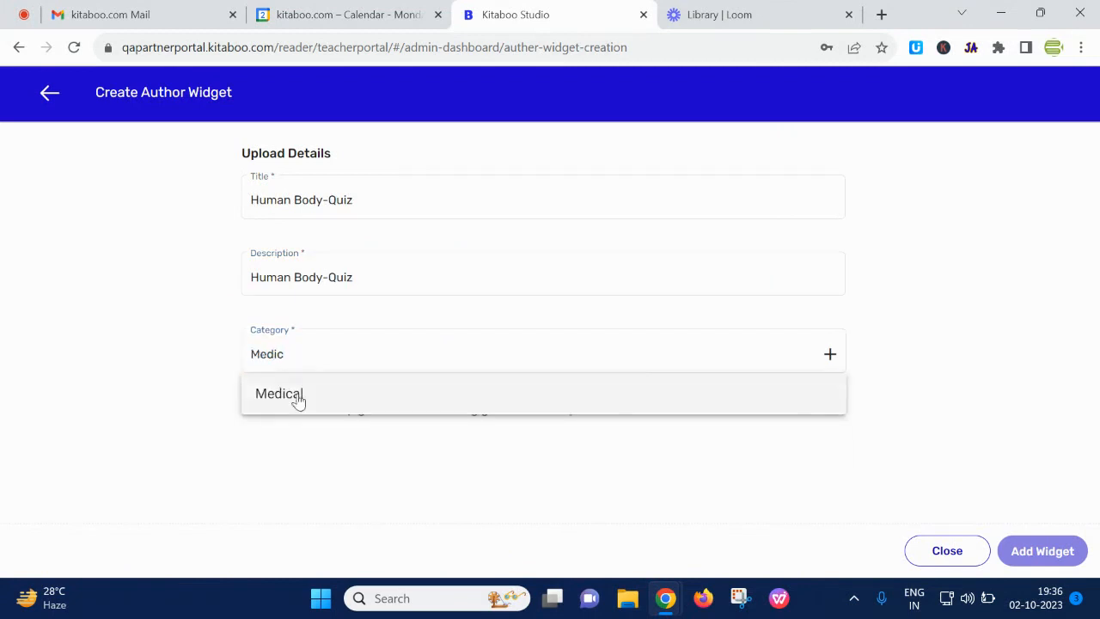
click(294, 395)
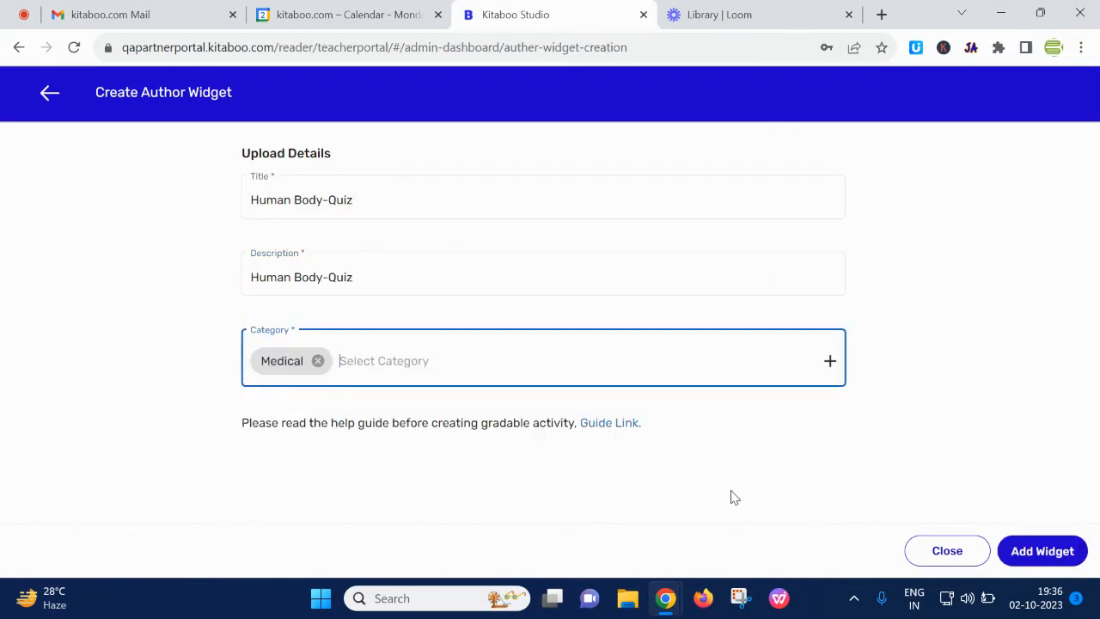
click(1024, 557)
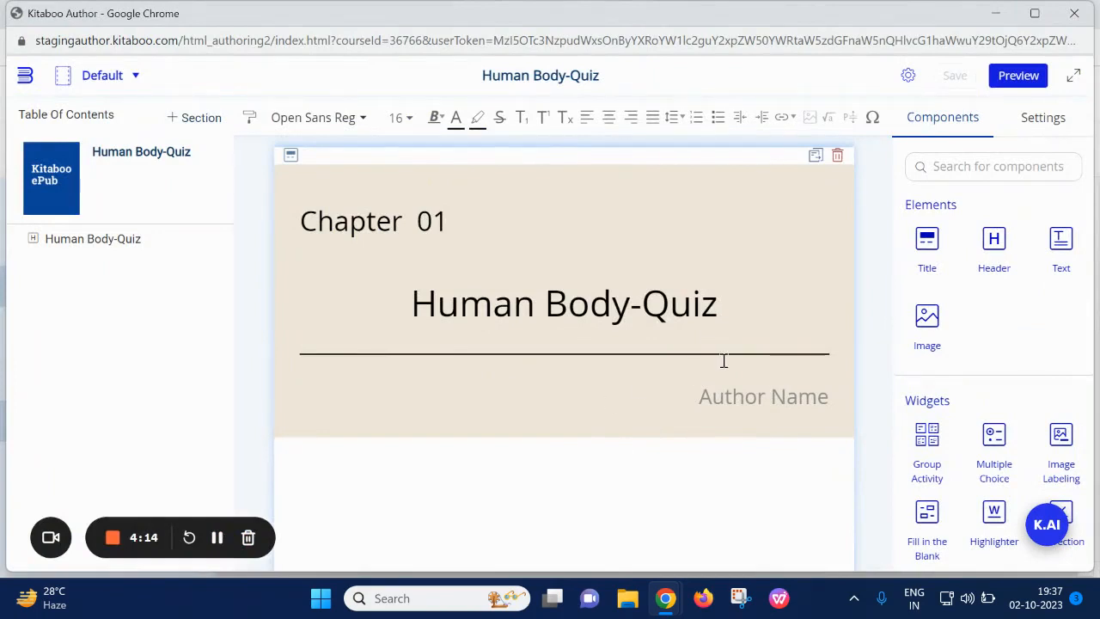
- Set up K.AI to generate five single-select Multiple Choice questions for grade 5 at Intermediate complexity
scroll(723, 361, down, 1)
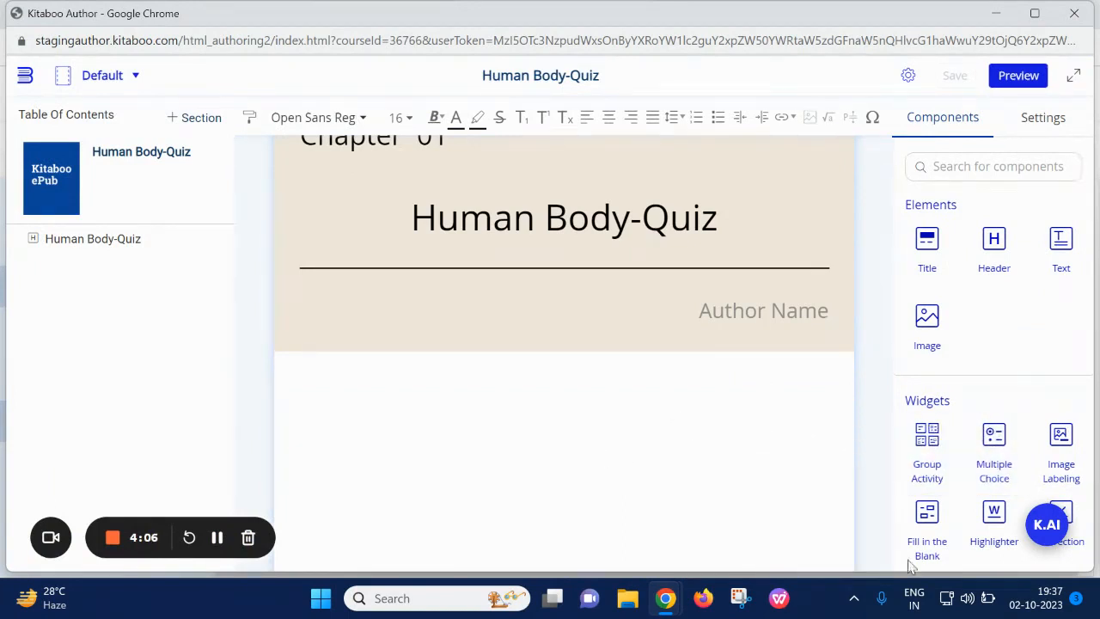
click(1047, 526)
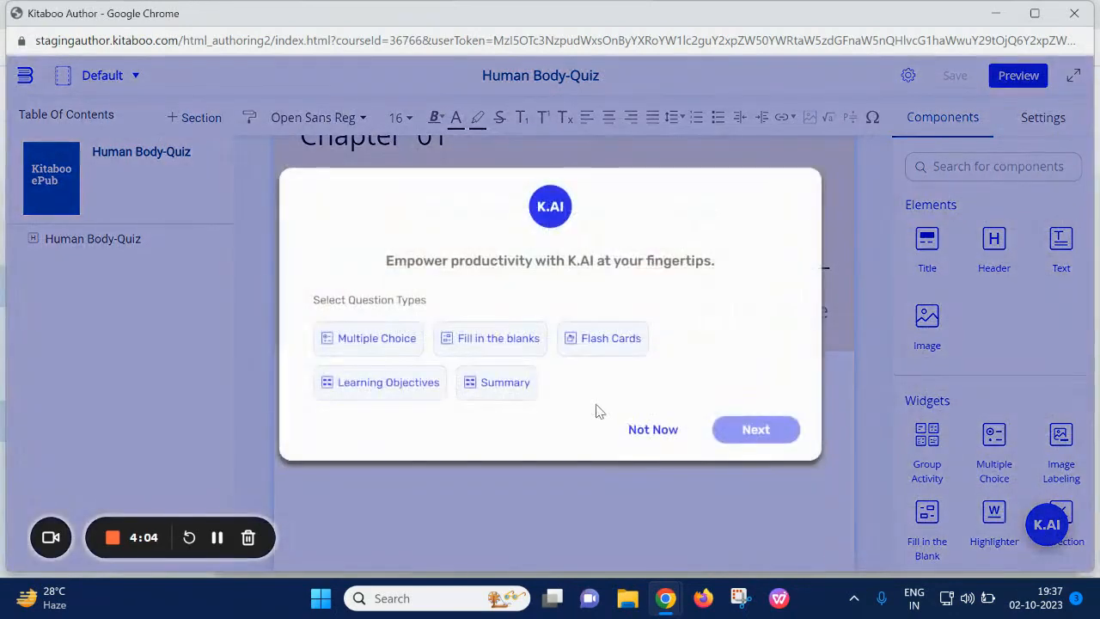
click(386, 345)
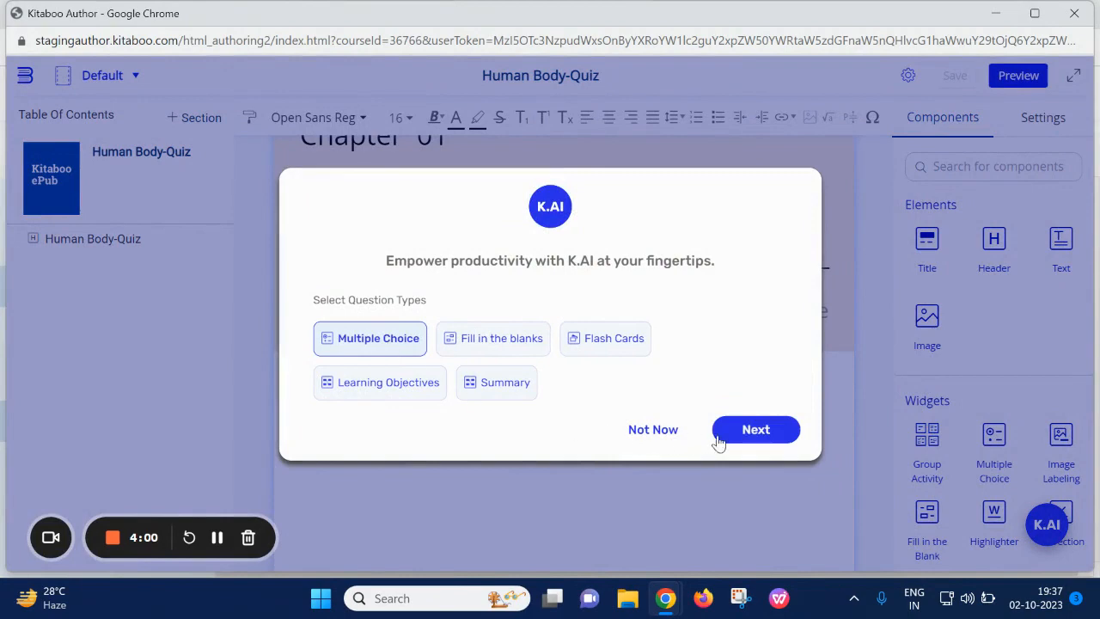
click(753, 431)
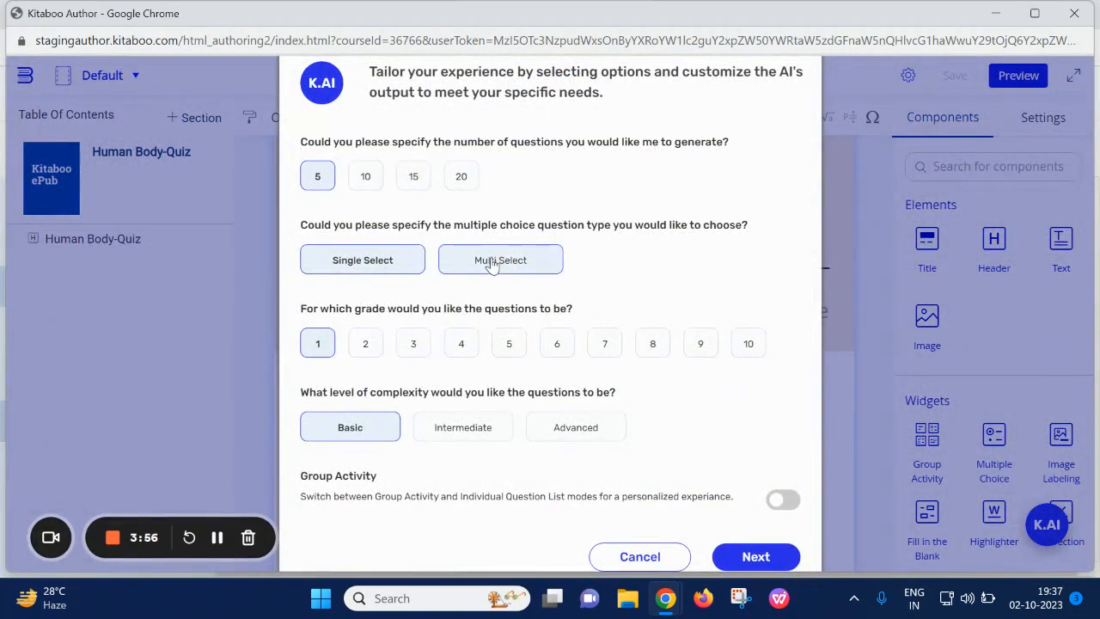
click(510, 349)
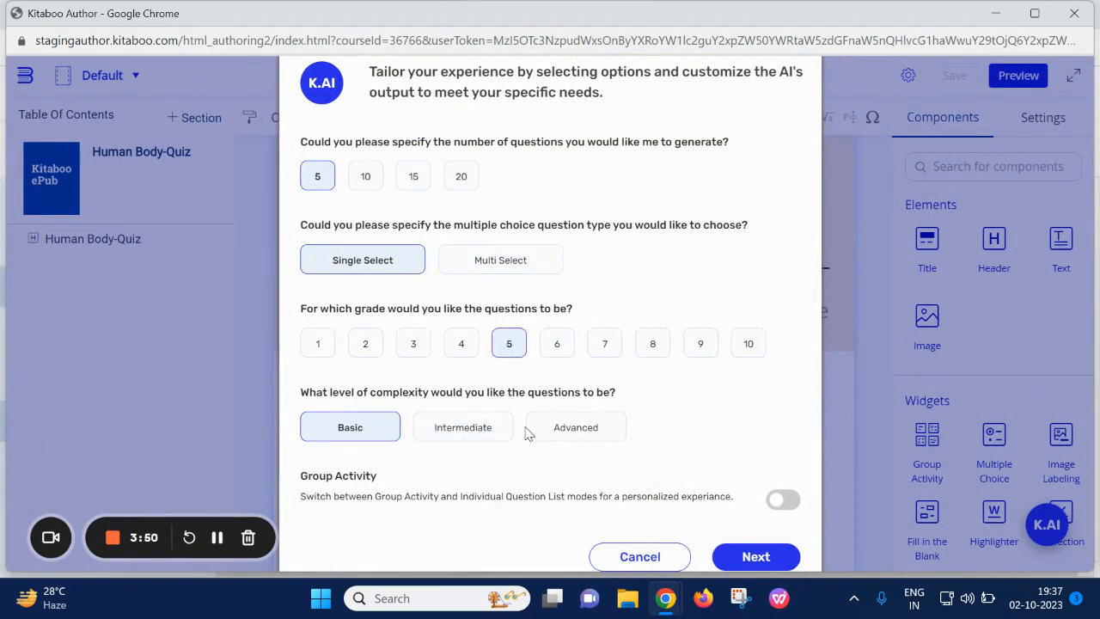
click(479, 434)
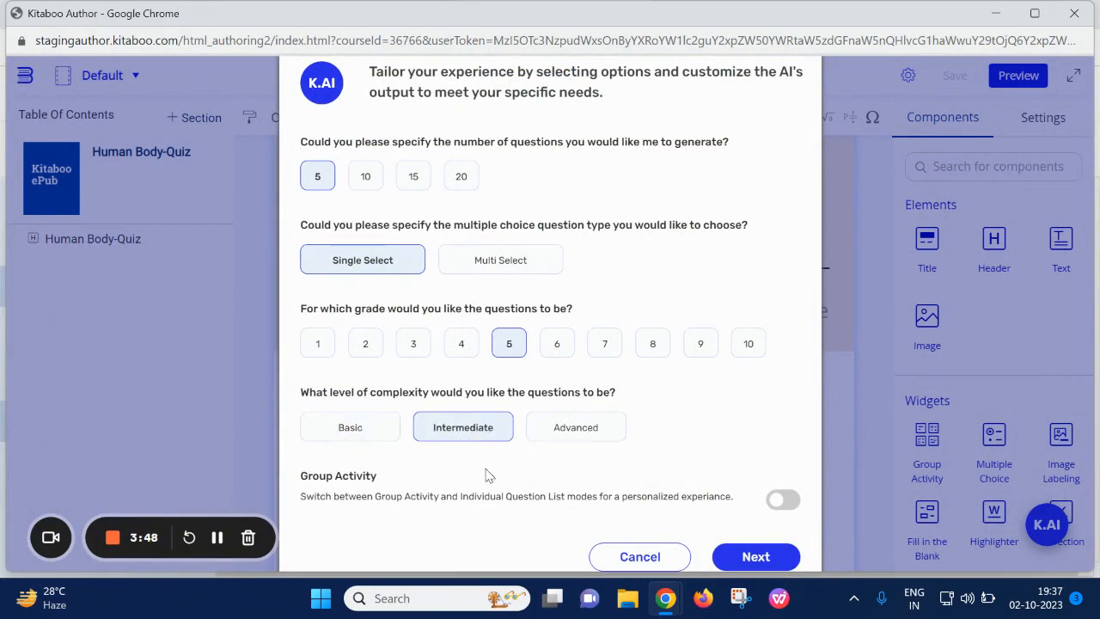
click(773, 558)
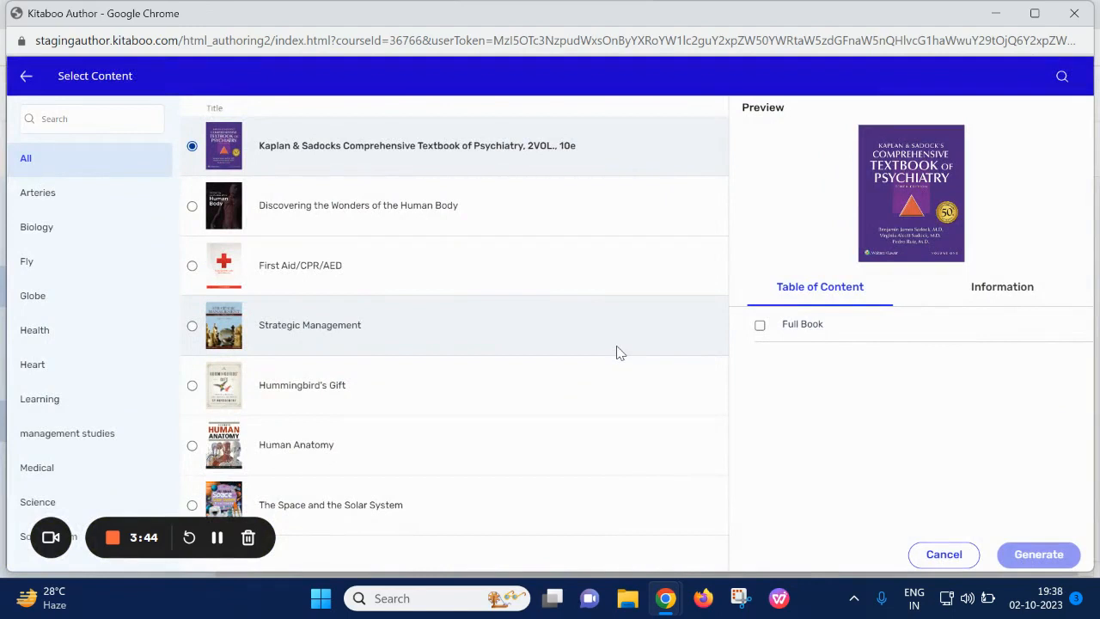
- Generate the multiple-choice questions from Chapters 2 and 3 of "Discovering the Wonders of the Human Body"
click(191, 207)
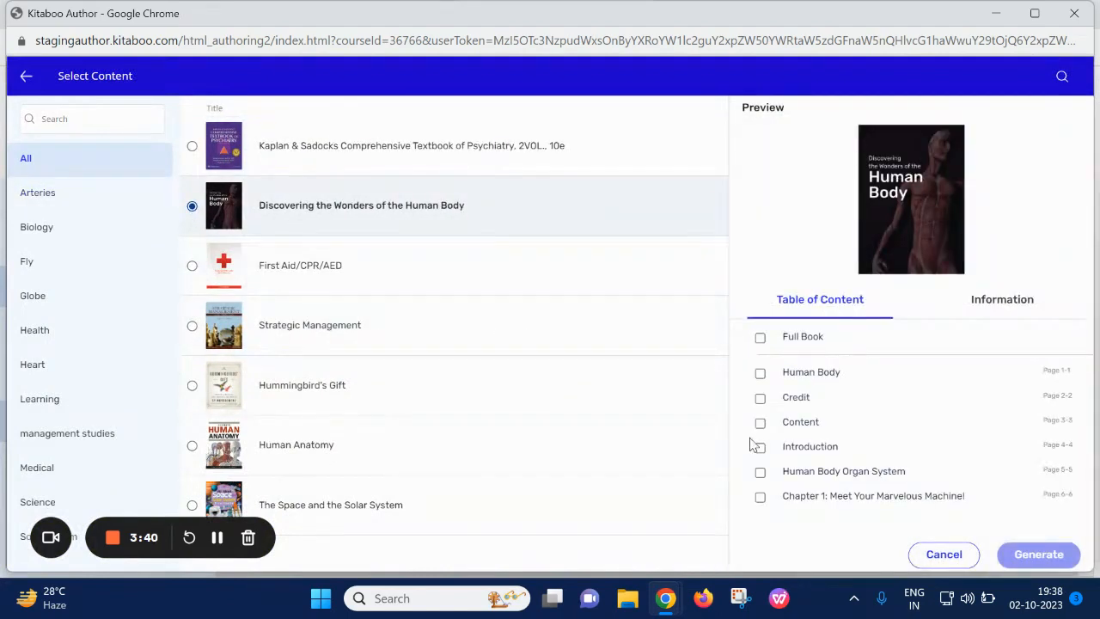
scroll(786, 464, down, 1)
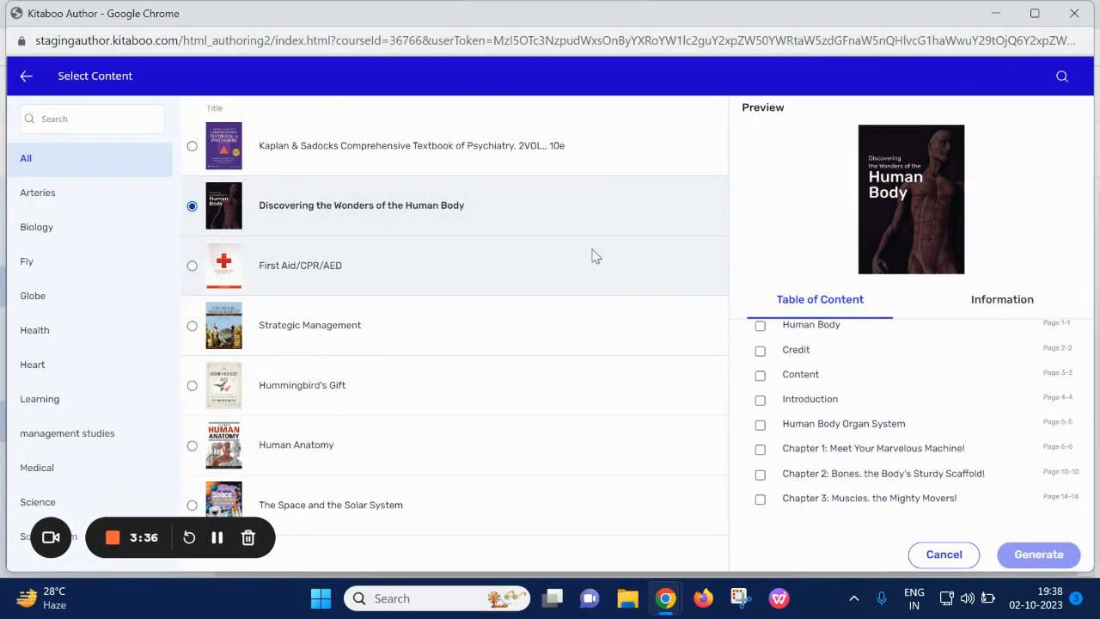
click(760, 475)
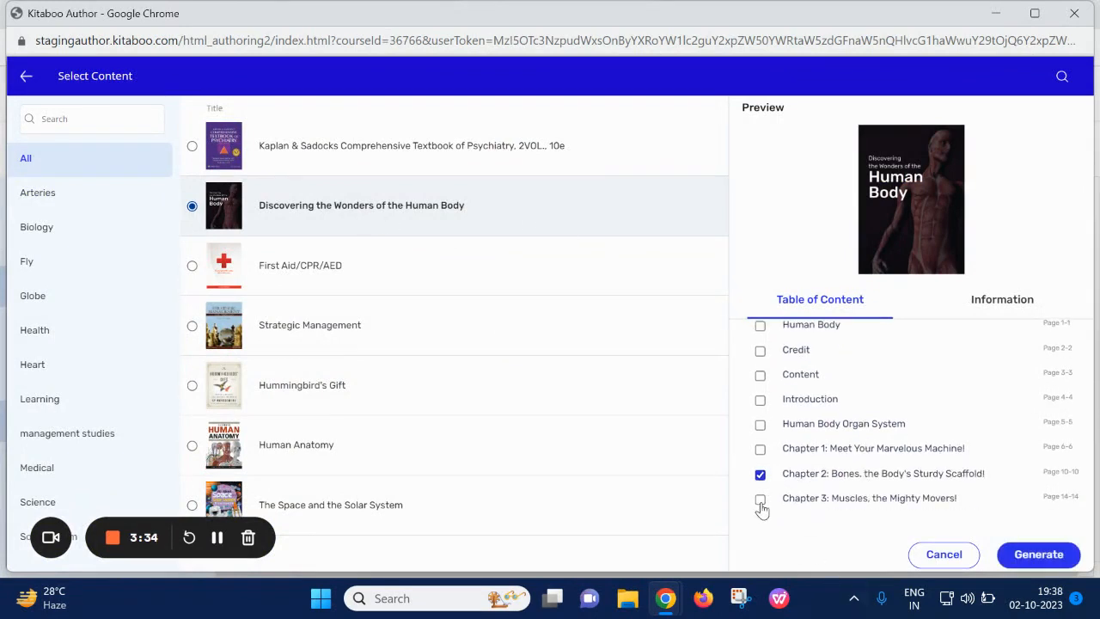
click(759, 499)
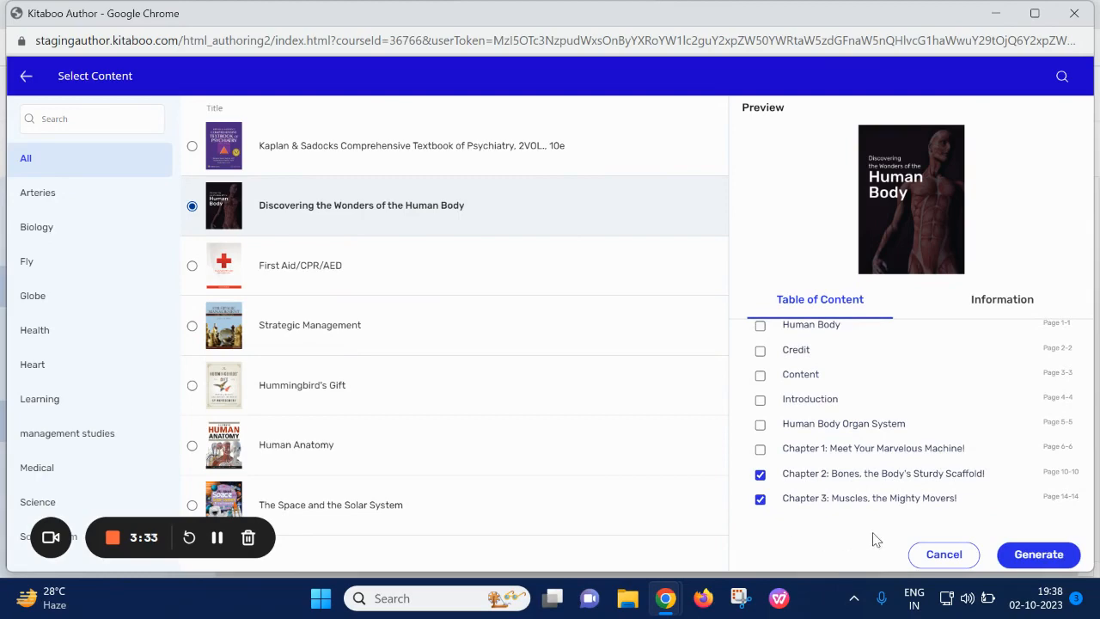
click(1048, 555)
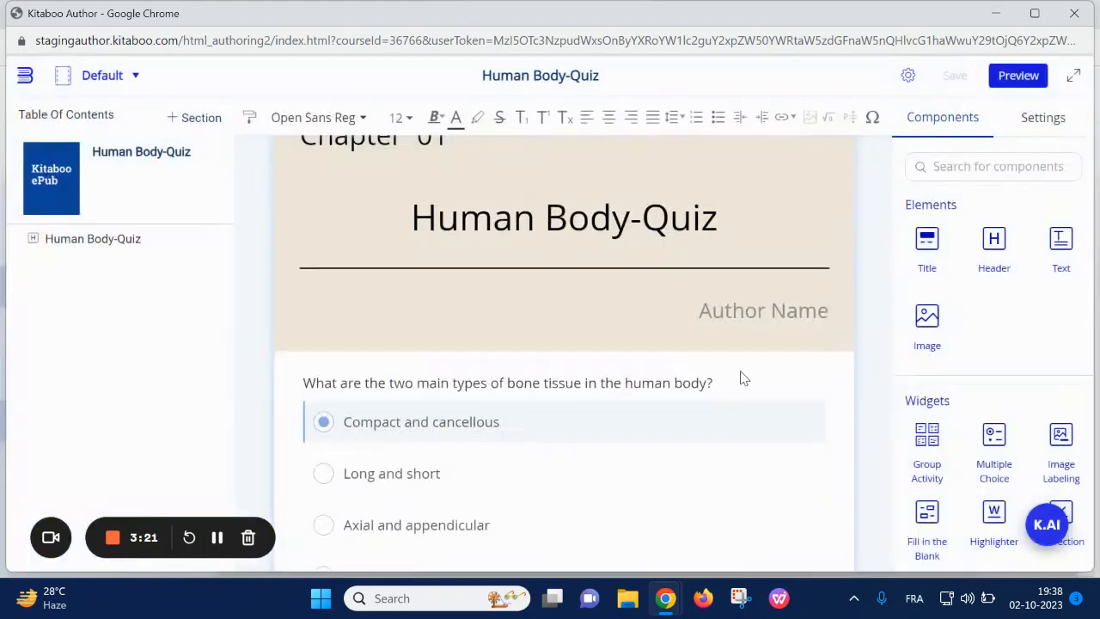
- Review the generated multiple-choice questions and their marked answers through to the last question
scroll(676, 322, down, 1)
scroll(596, 398, down, 3)
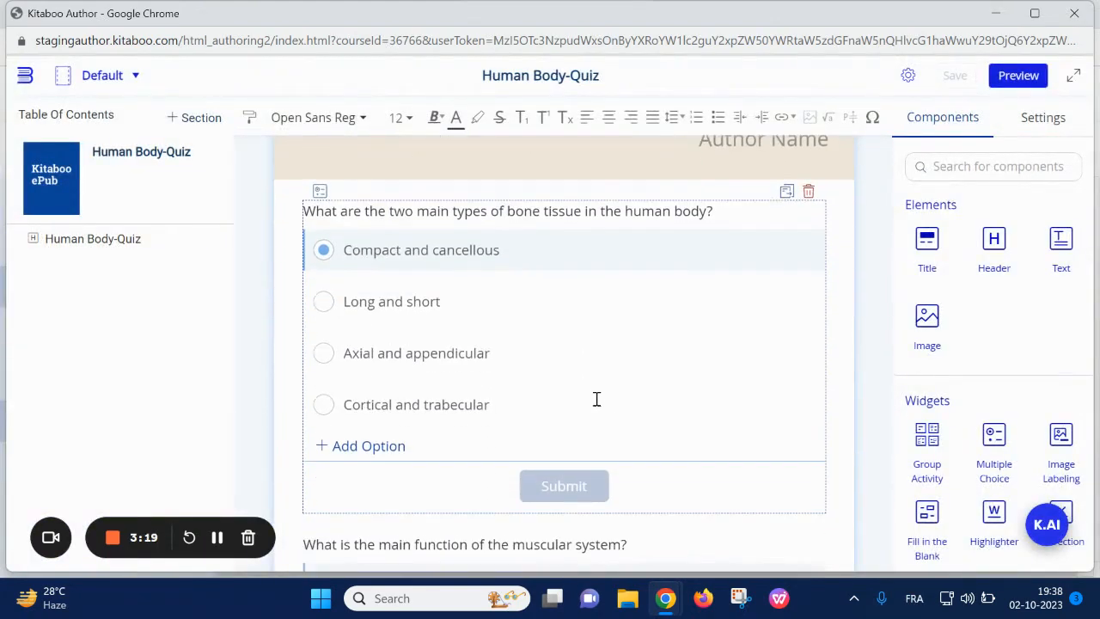
scroll(596, 397, down, 7)
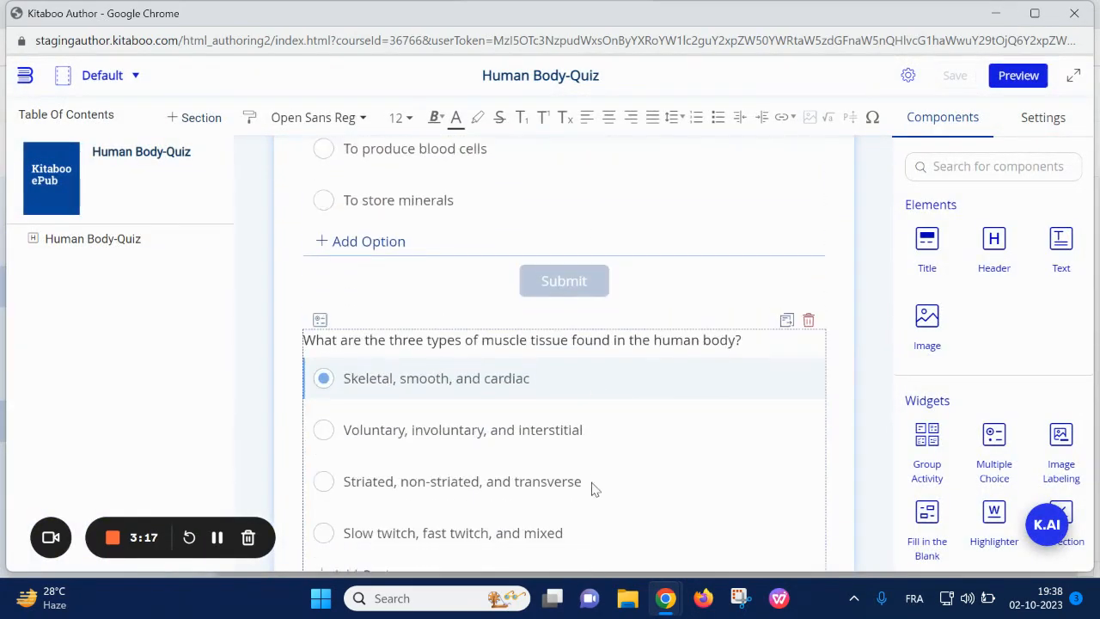
scroll(592, 488, down, 4)
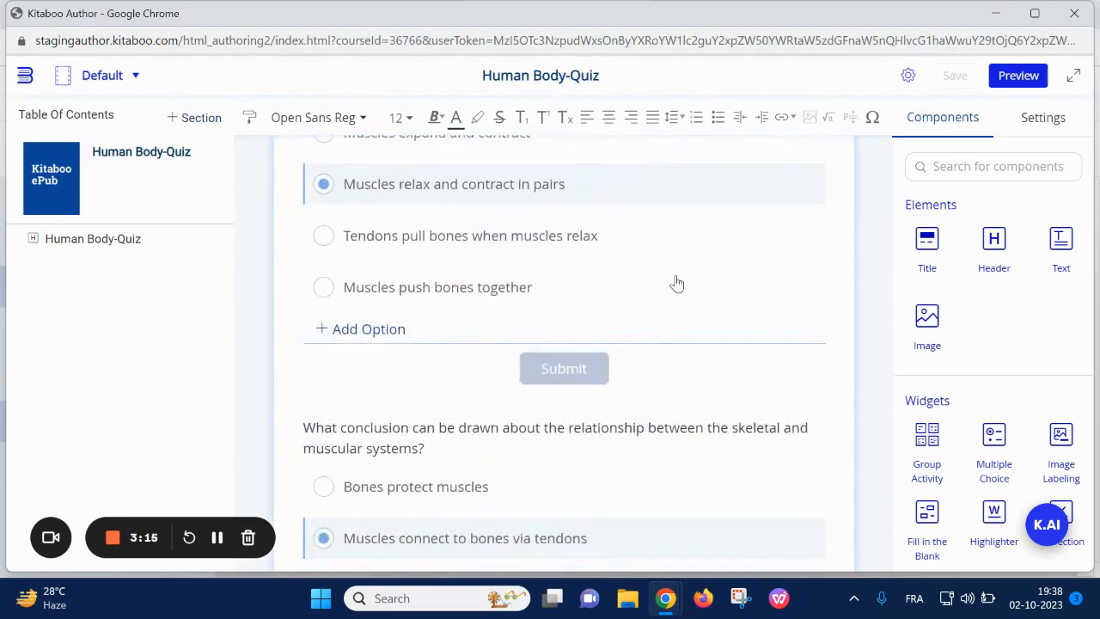
scroll(509, 394, down, 2)
scroll(509, 394, down, 1)
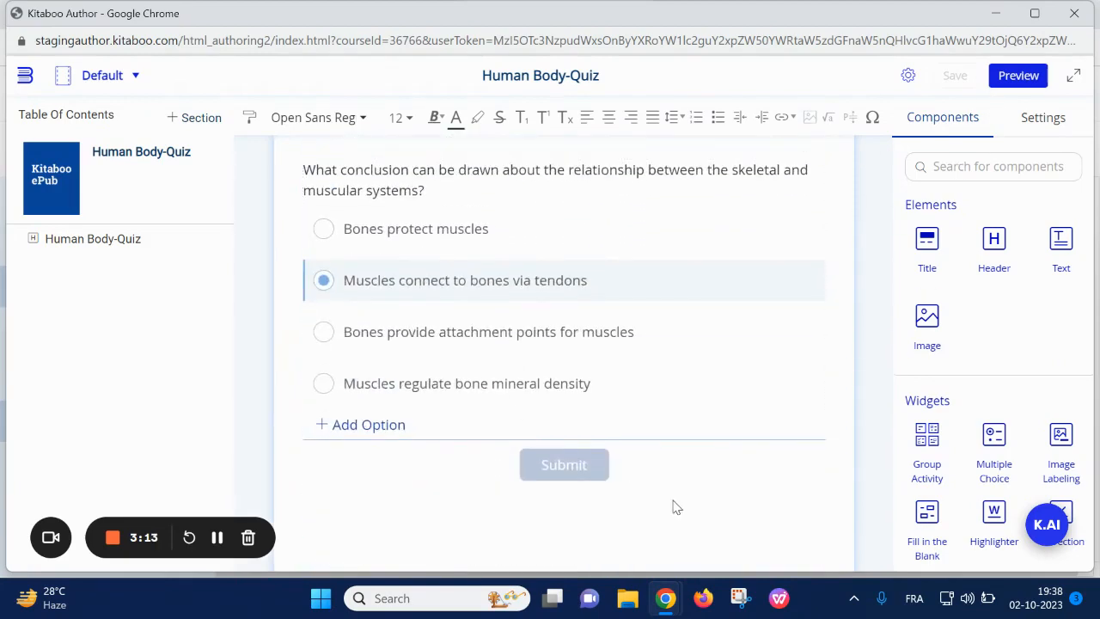
- Set up K.AI to generate five Flash Cards for grade 5 at Intermediate complexity
click(1045, 525)
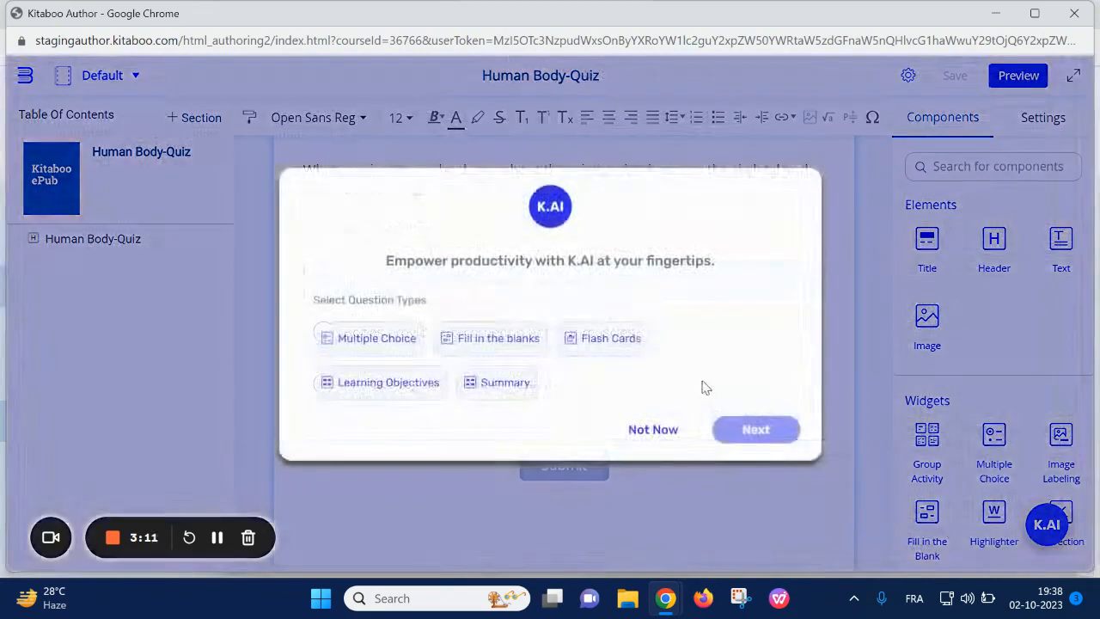
click(602, 352)
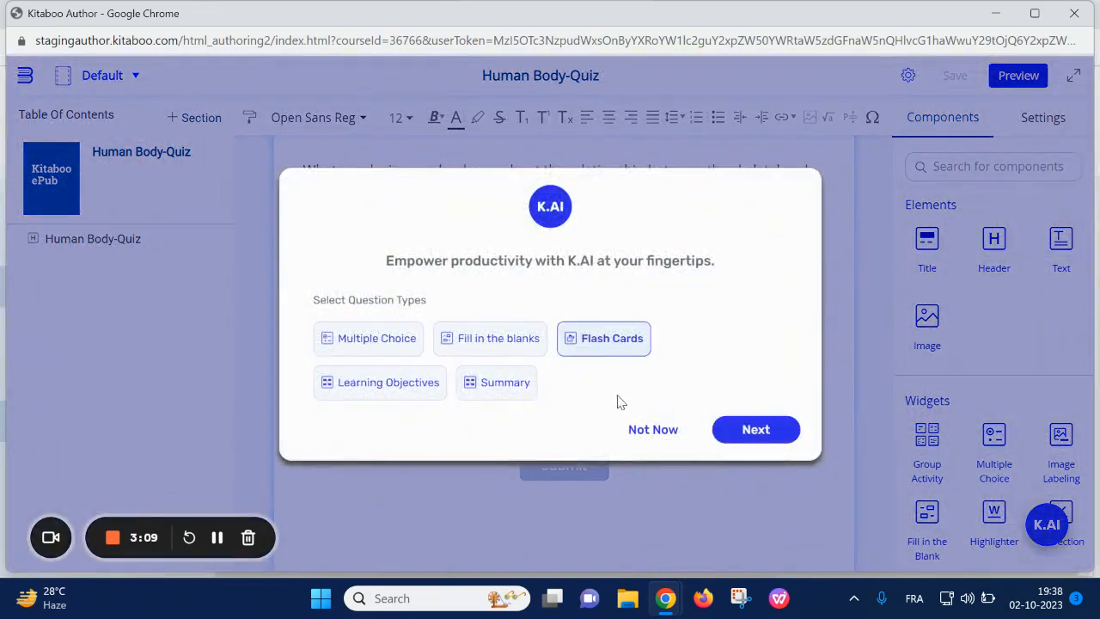
click(778, 433)
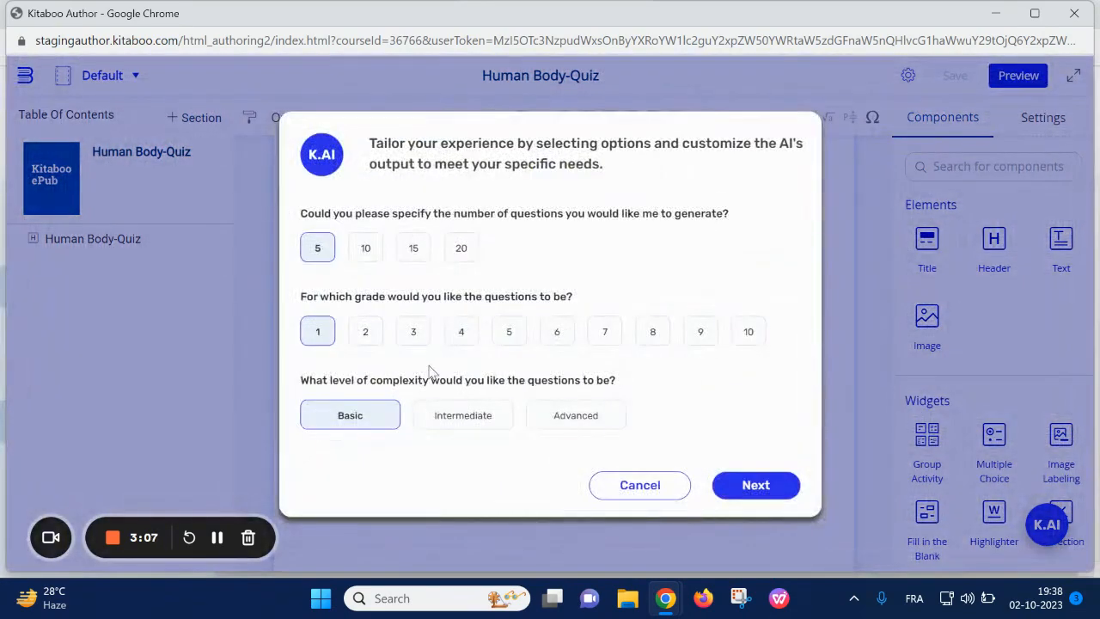
click(508, 332)
click(464, 416)
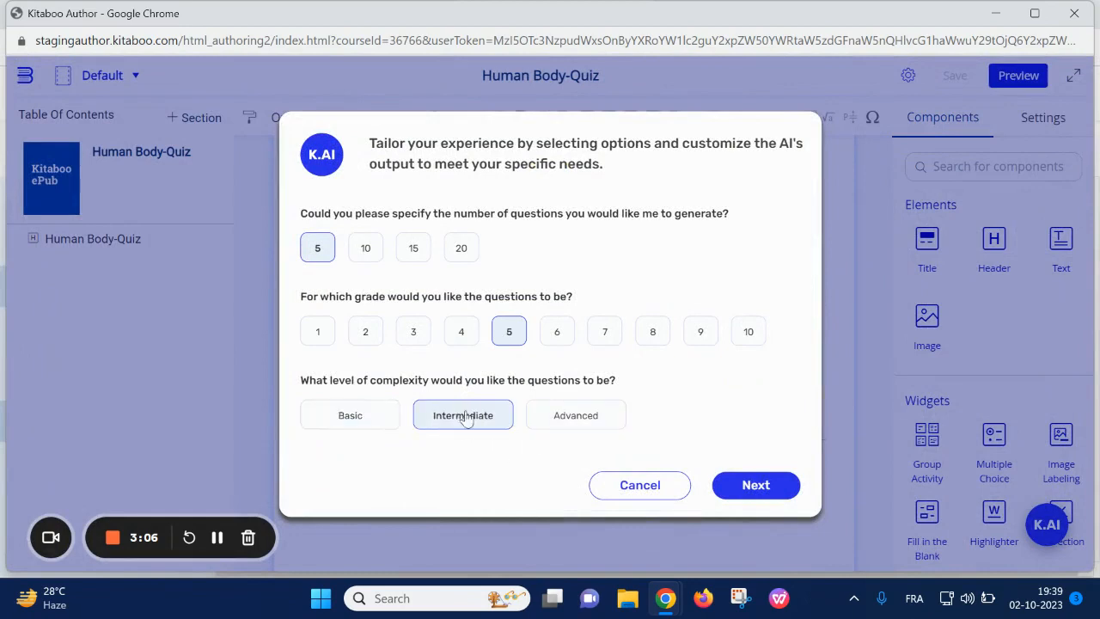
click(756, 485)
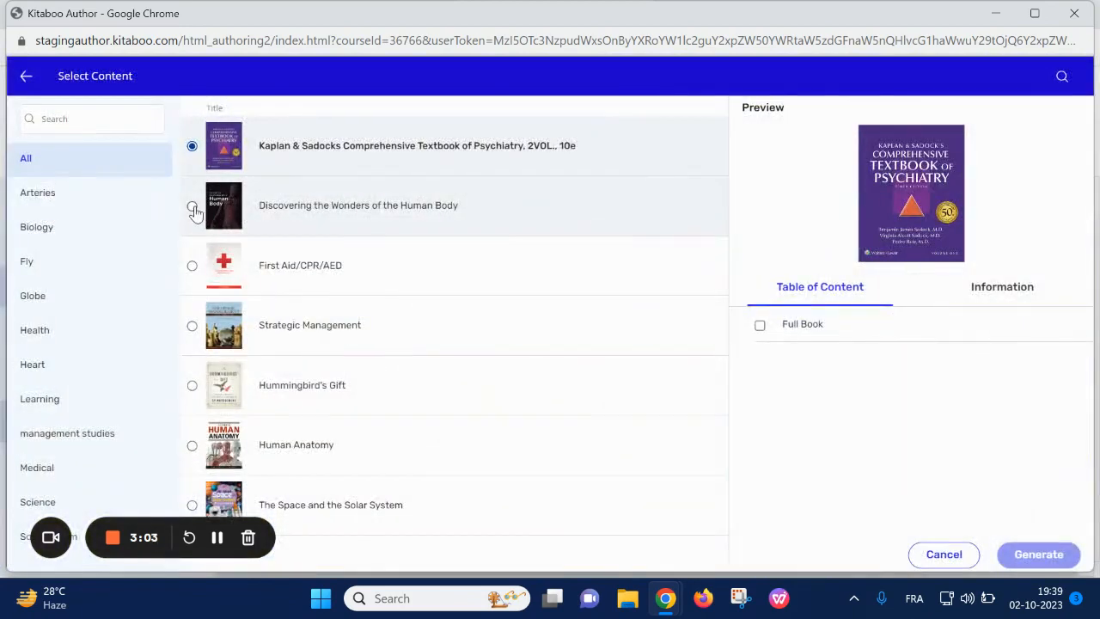
- Generate the flash cards from Chapters 2 and 3 of "Discovering the Wonders of the Human Body"
click(192, 205)
scroll(859, 412, down, 1)
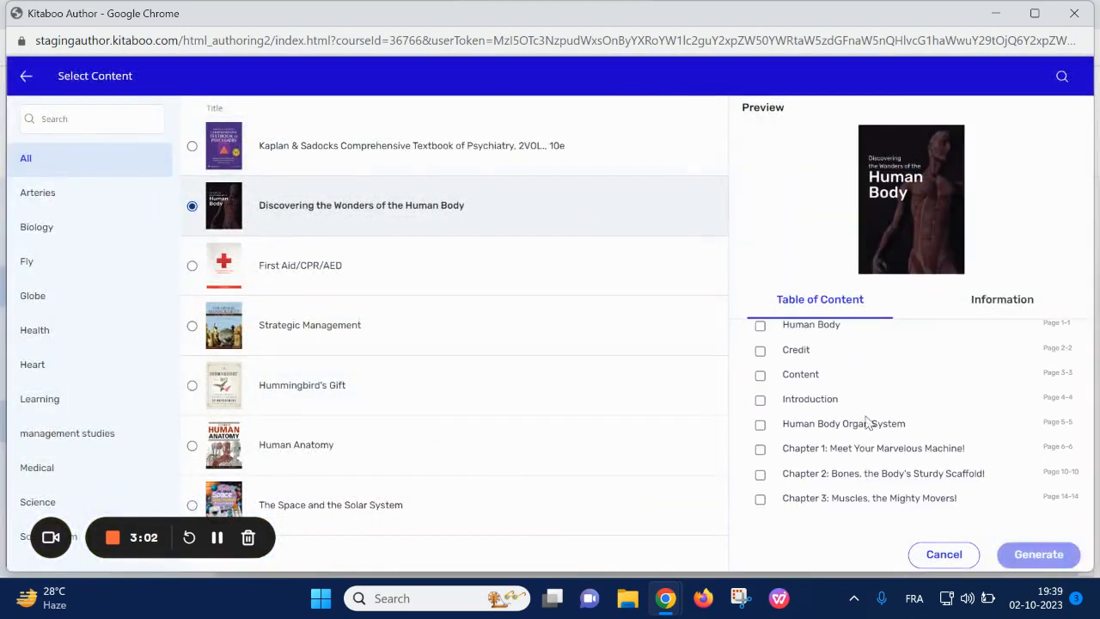
click(760, 475)
click(759, 498)
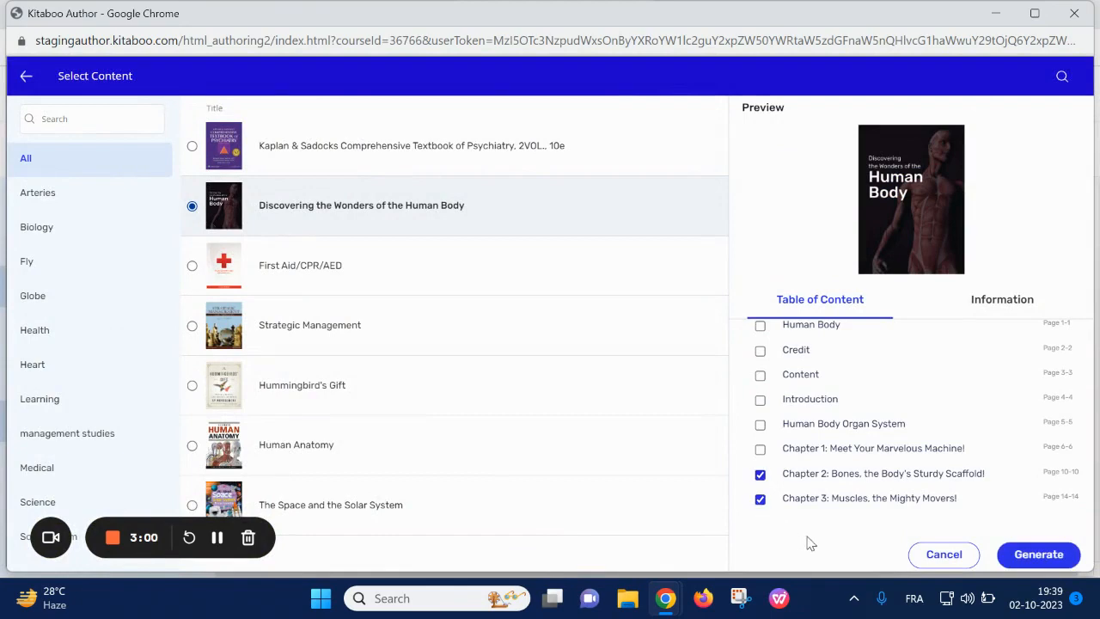
click(1053, 560)
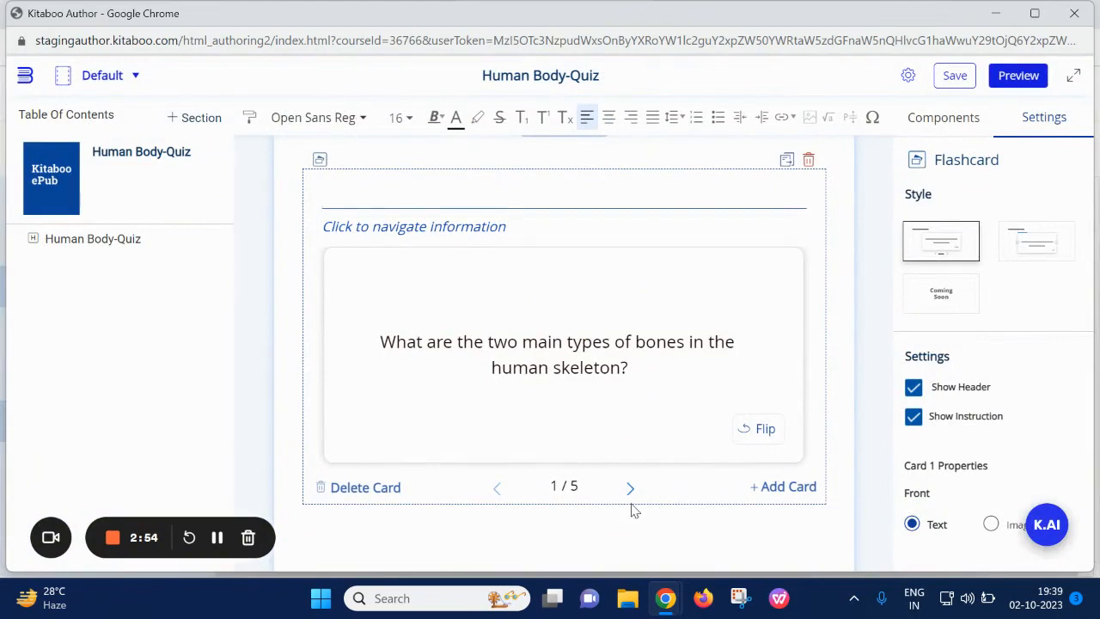
- Check the question and answer sides of the first two generated flash cards
click(754, 432)
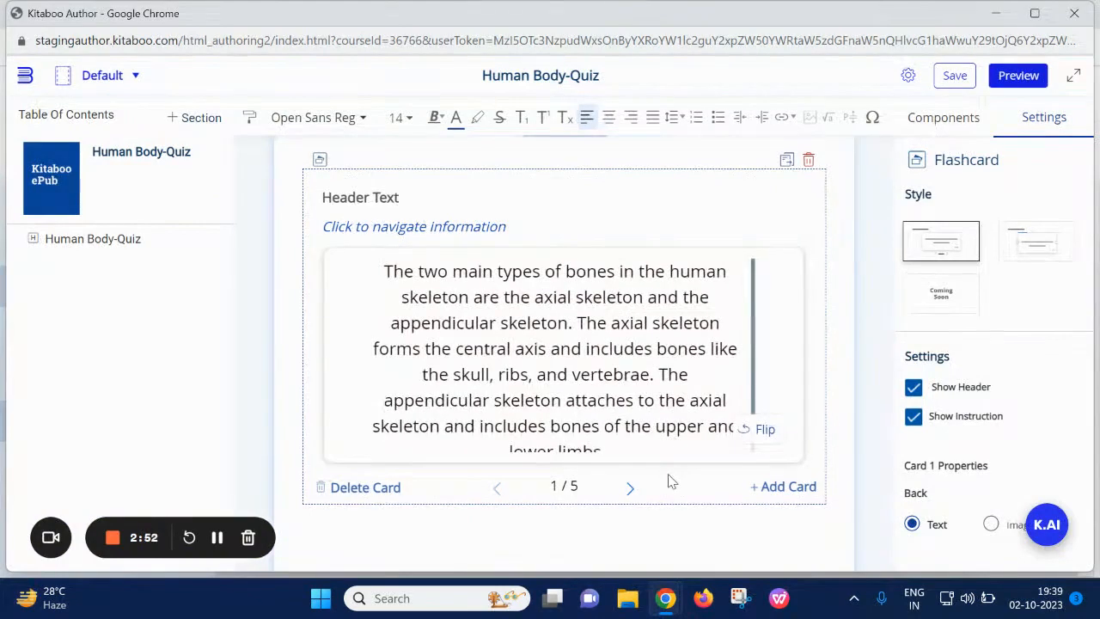
click(630, 487)
click(634, 373)
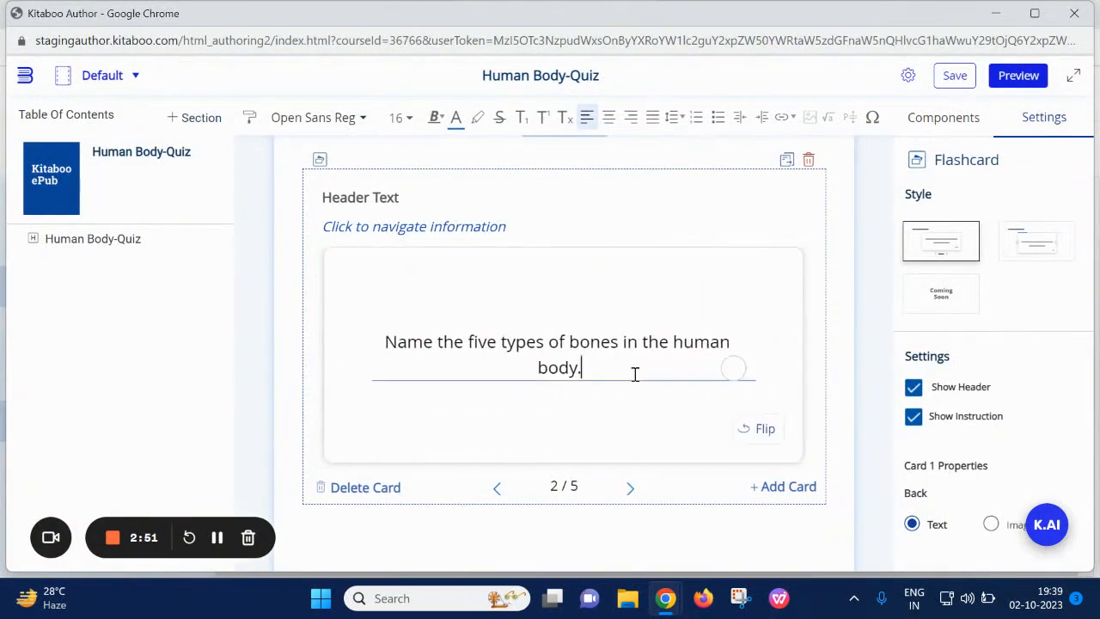
click(748, 427)
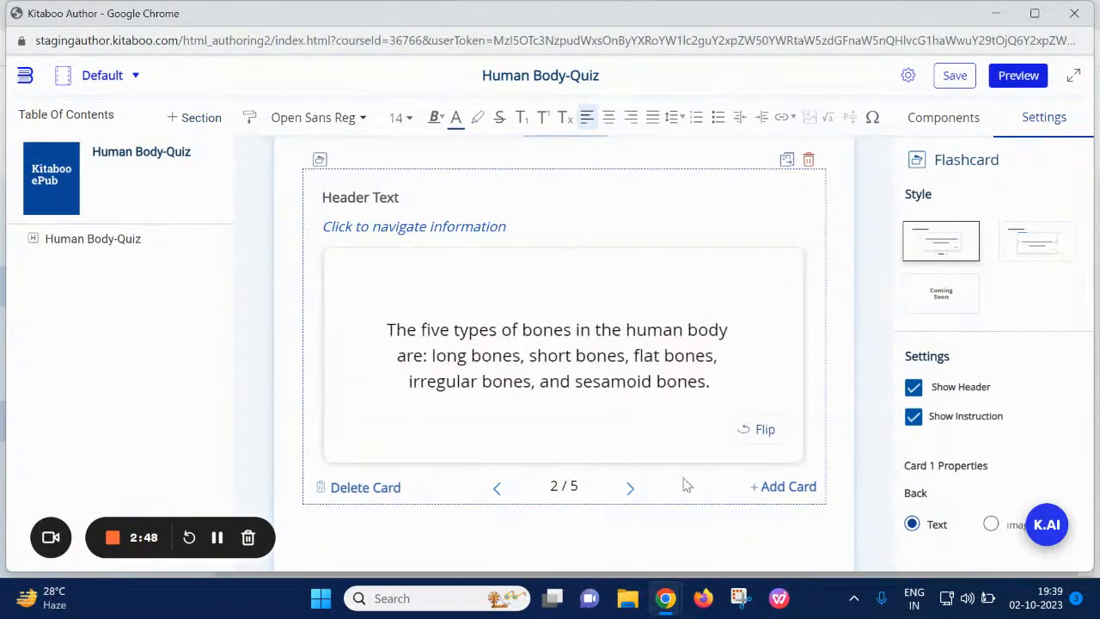
- Set up K.AI to generate five Drag & Drop Fill in the blanks questions for grade 4 at Intermediate complexity
scroll(772, 528, down, 1)
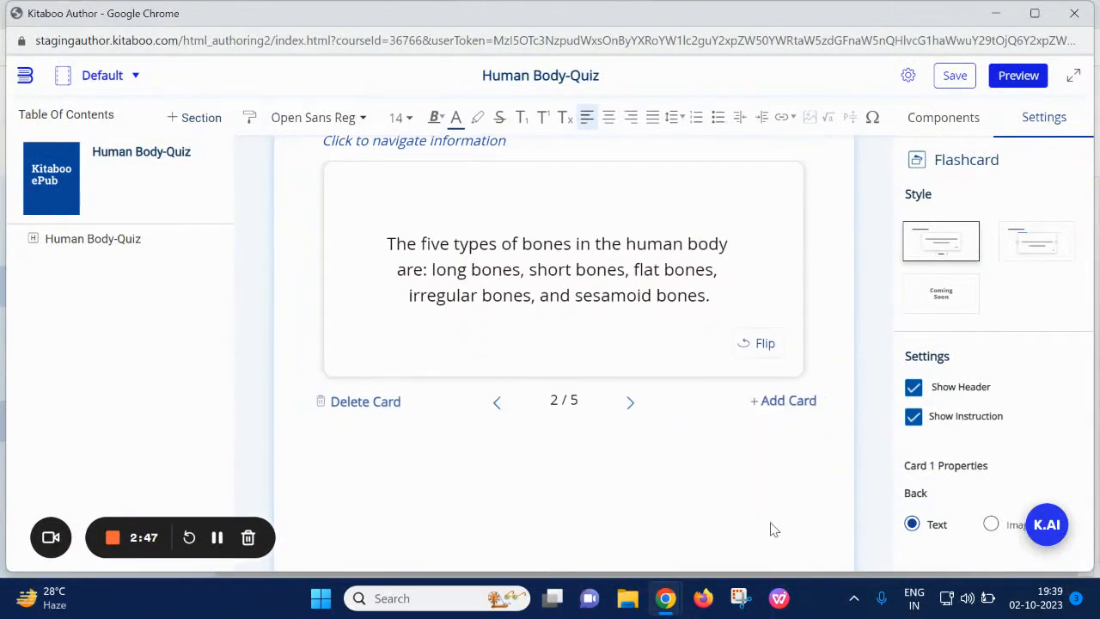
click(1059, 537)
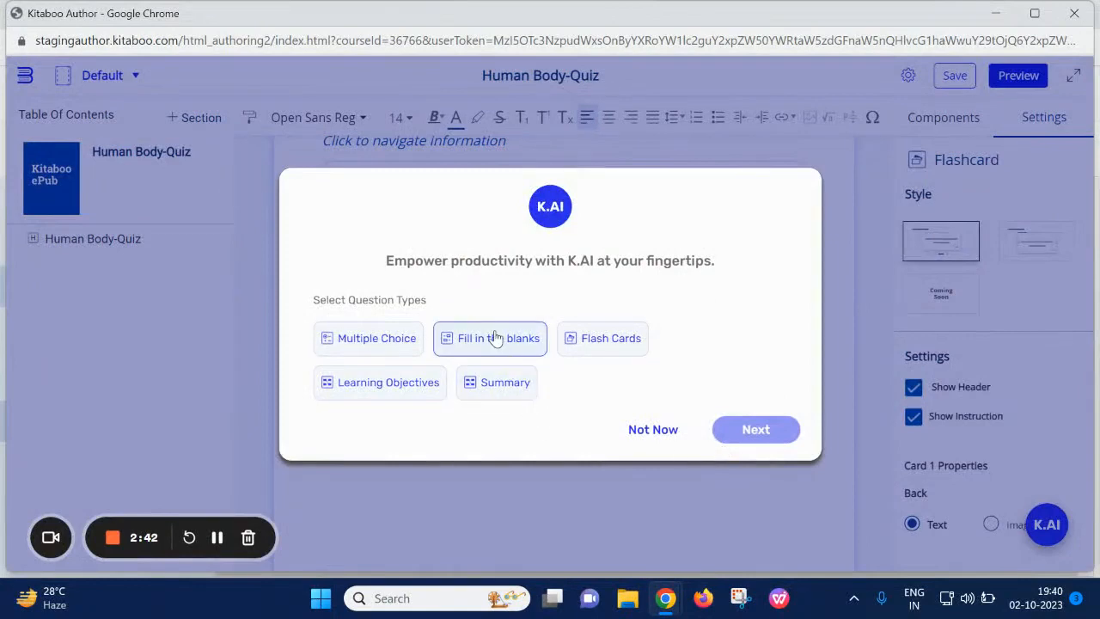
click(496, 337)
click(756, 430)
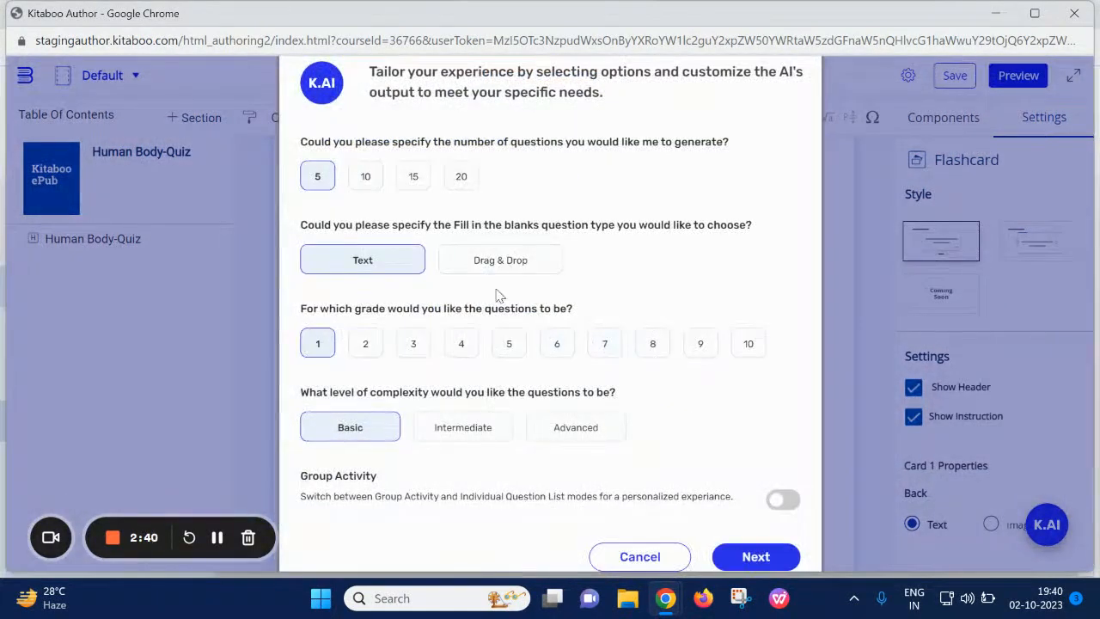
click(515, 262)
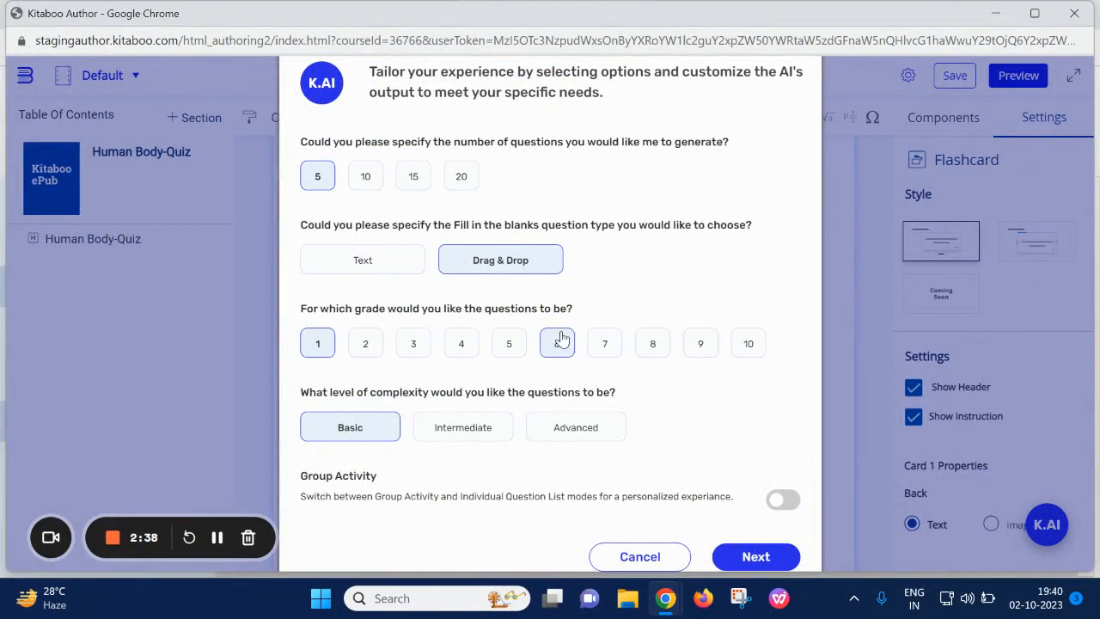
click(463, 345)
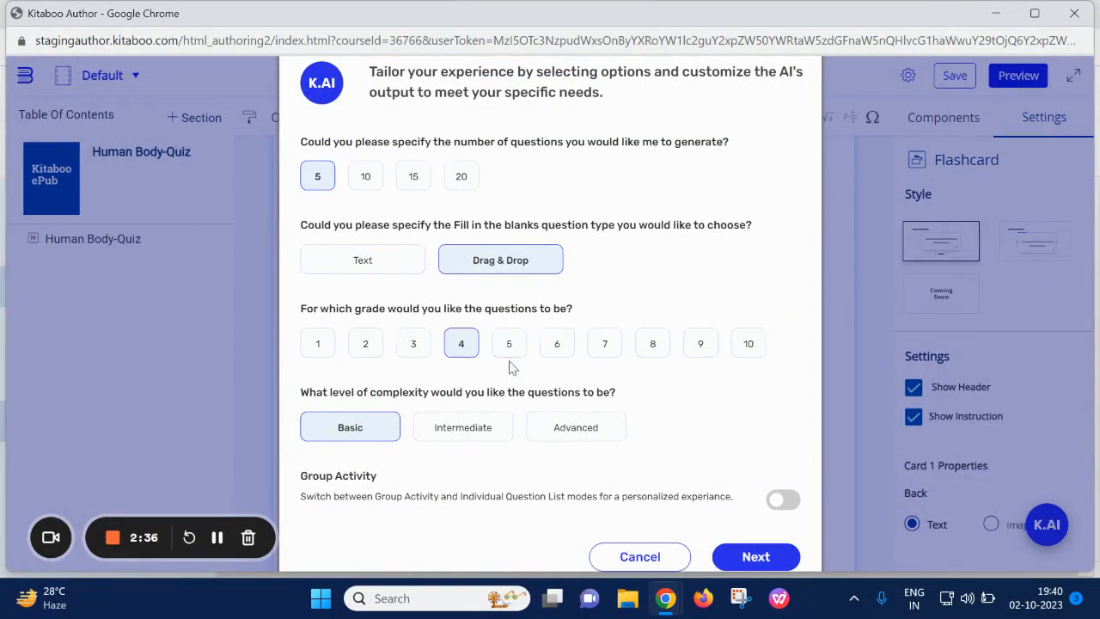
click(484, 432)
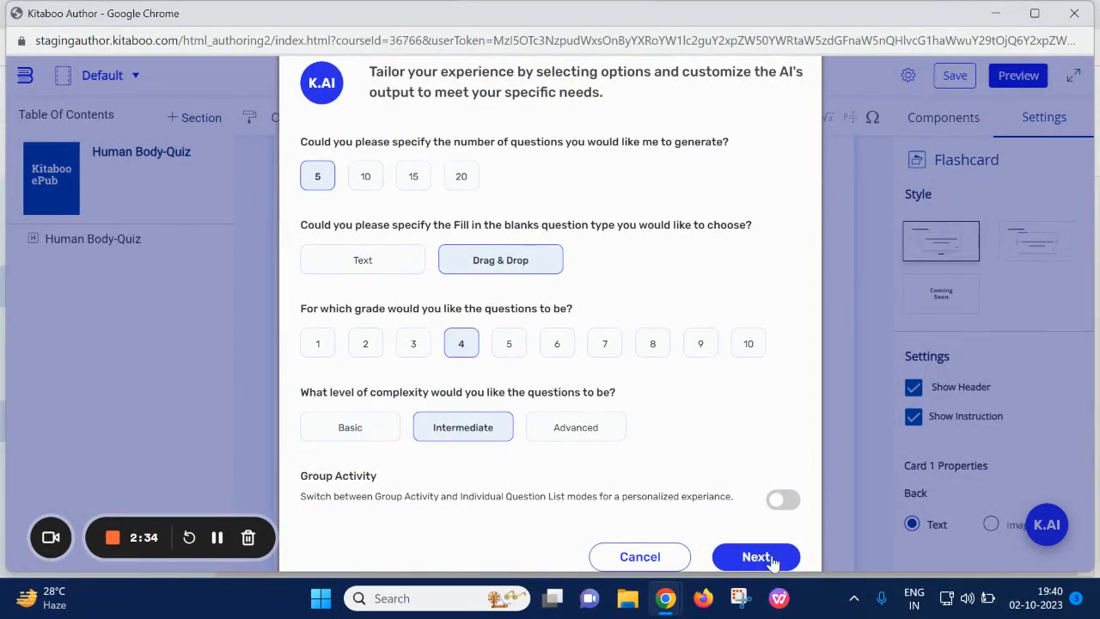
click(757, 557)
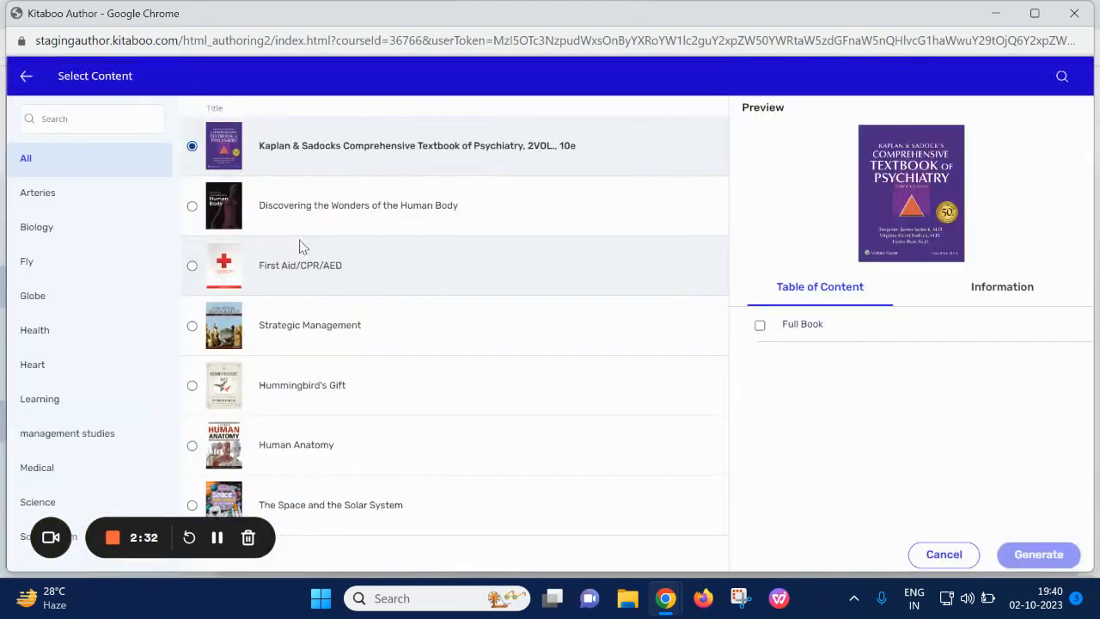
- Generate the fill-in-the-blanks questions from Chapters 2 and 3 of "Discovering the Wonders of the Human Body"
click(191, 208)
scroll(833, 468, down, 1)
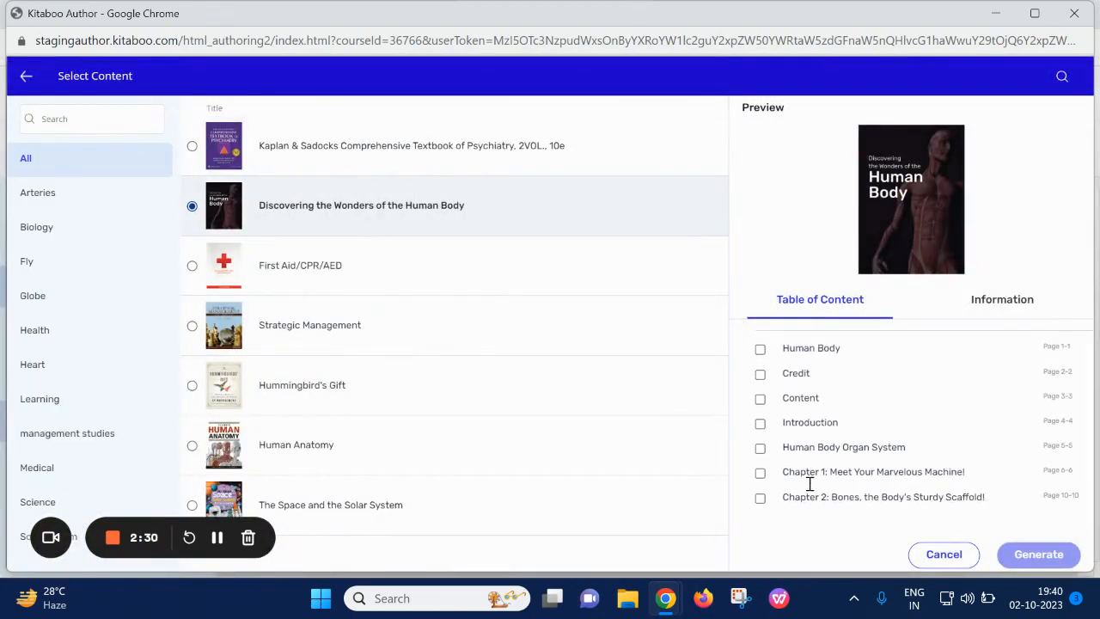
click(761, 475)
click(760, 499)
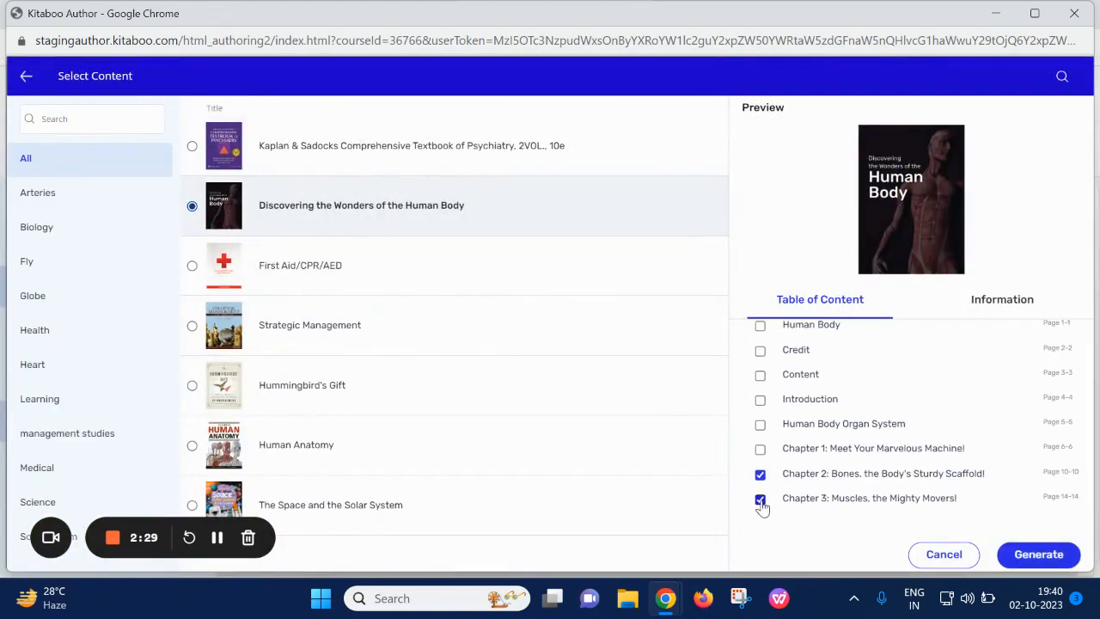
click(1025, 555)
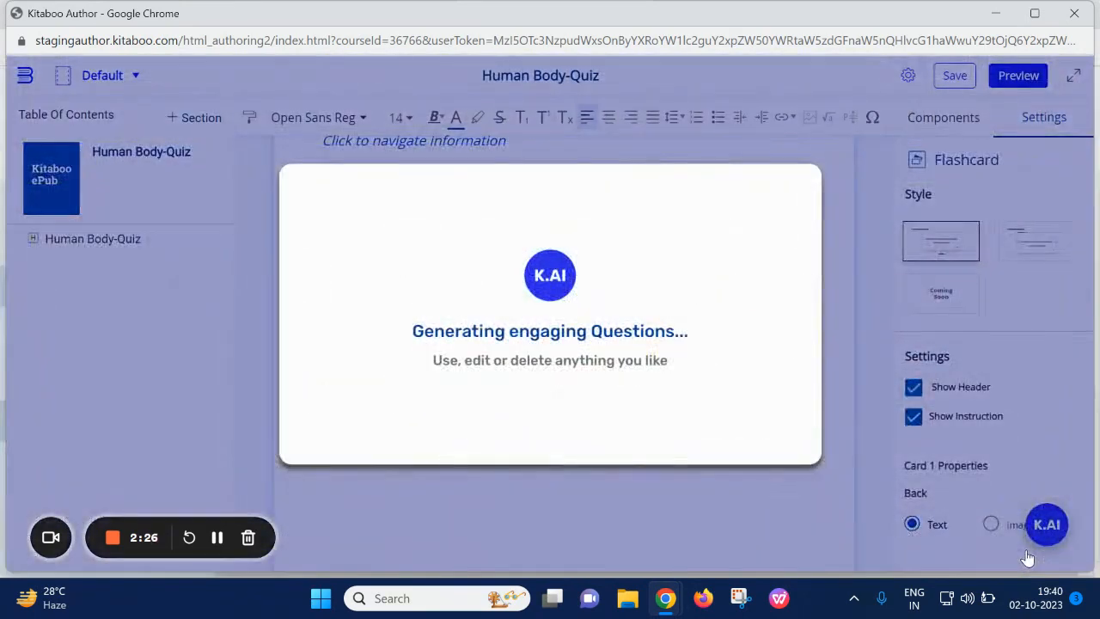
- Review the generated fill-in-the-blanks sentences and their answers through to the last sentence
scroll(722, 361, down, 1)
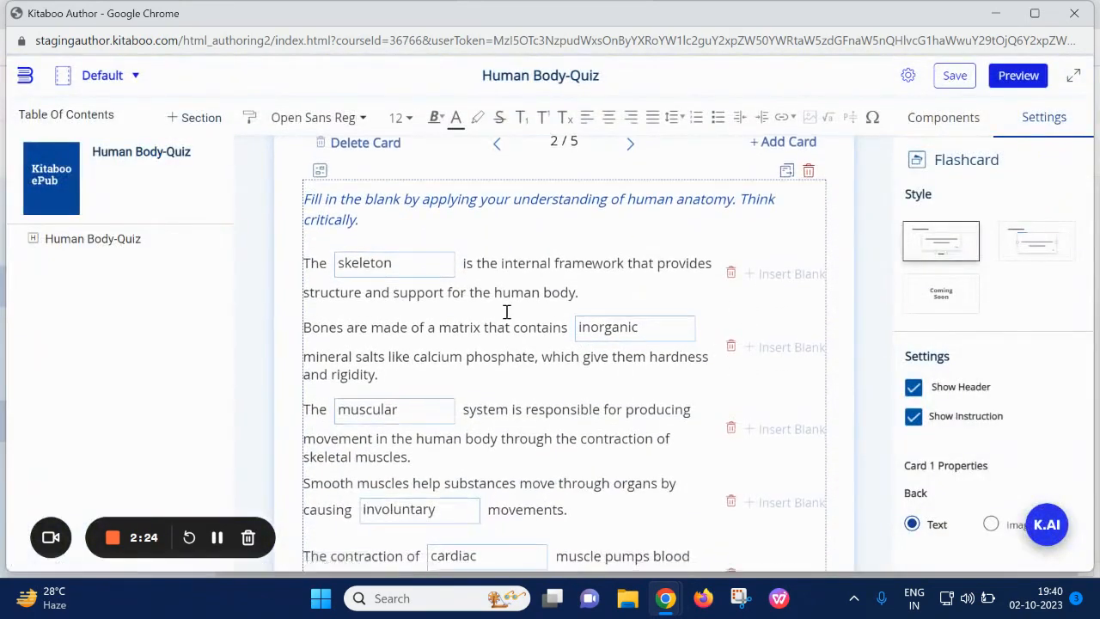
scroll(507, 312, down, 2)
scroll(496, 335, down, 1)
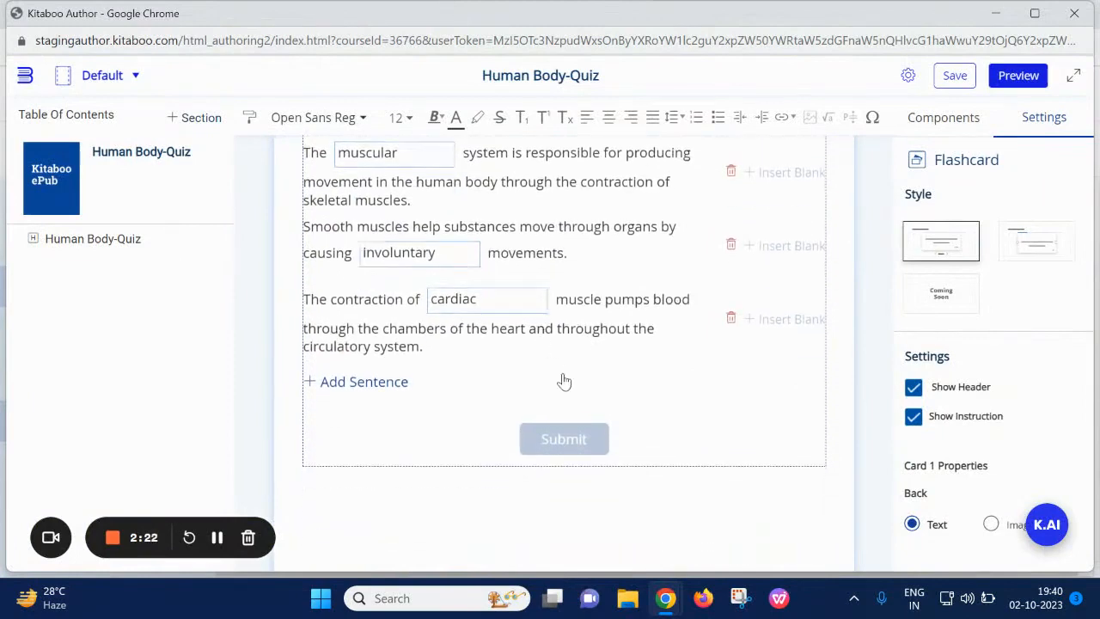
scroll(645, 336, up, 3)
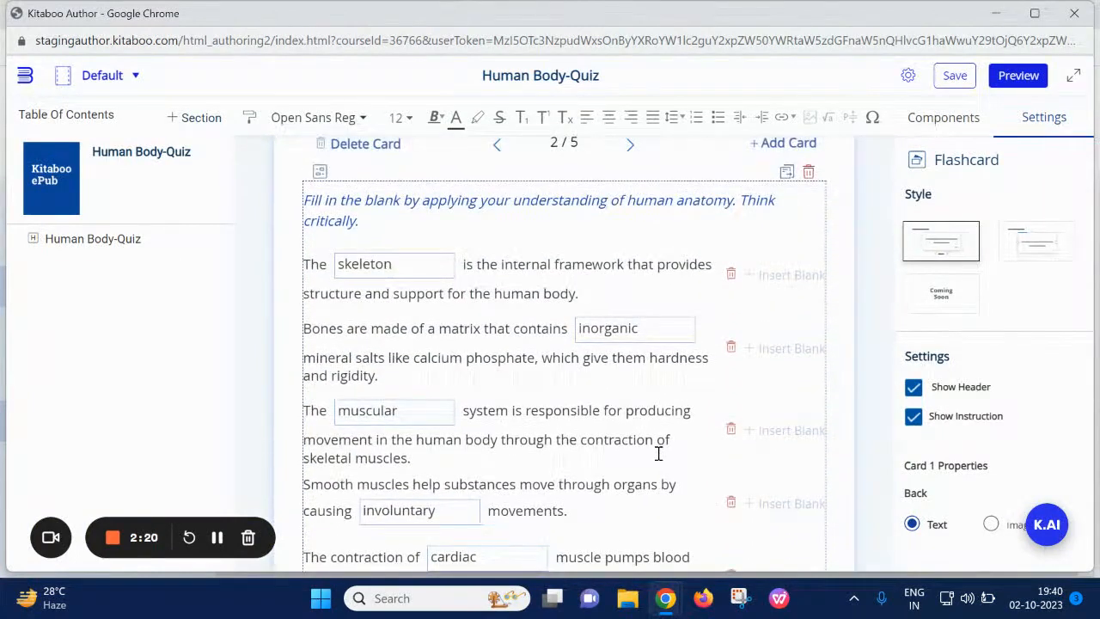
scroll(658, 455, down, 1)
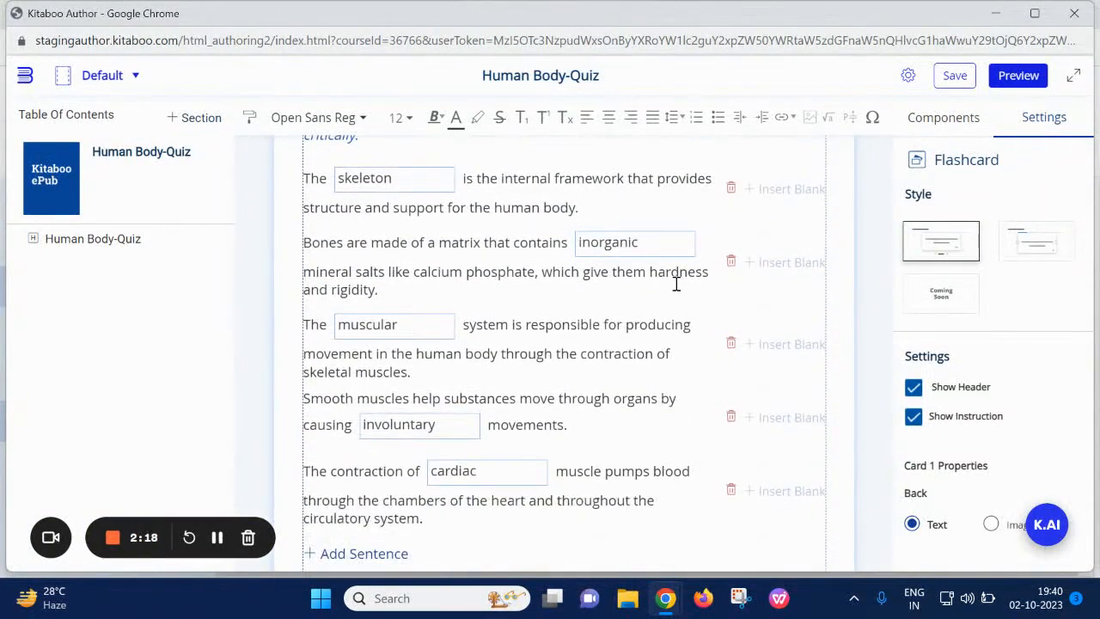
scroll(675, 284, down, 3)
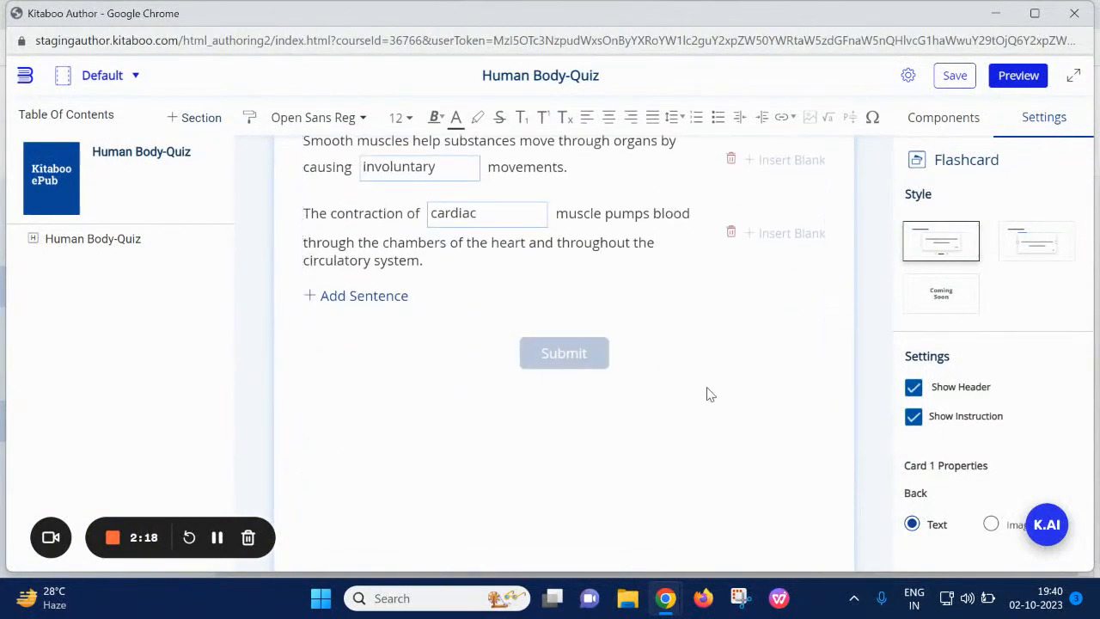
- Set up K.AI to generate five Learning Objectives for grade 5 at Intermediate complexity
click(1061, 535)
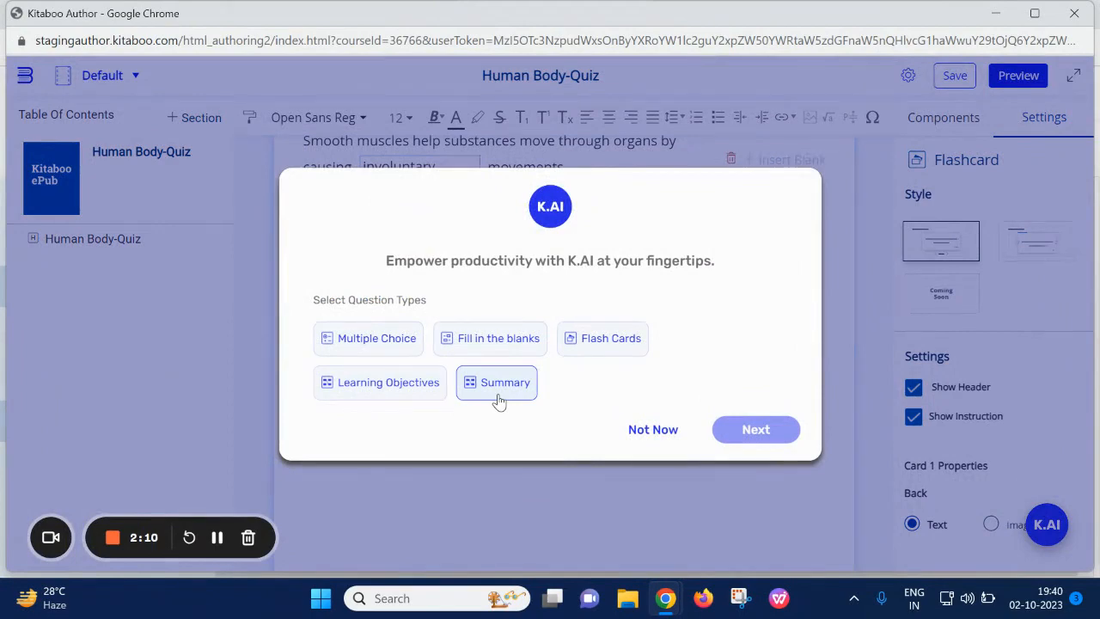
click(381, 398)
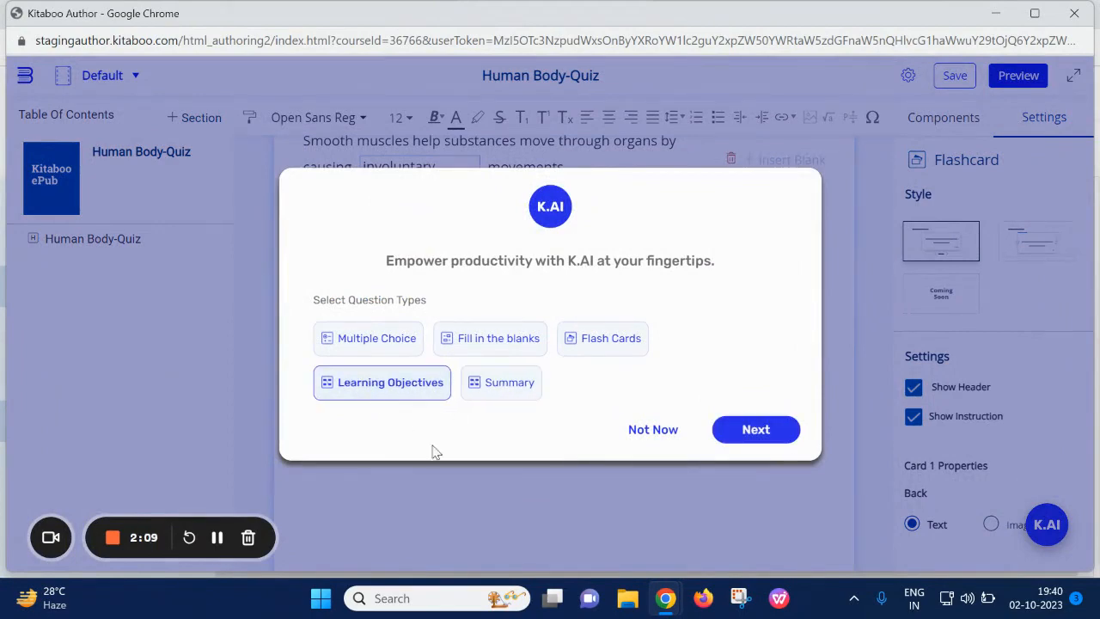
click(765, 434)
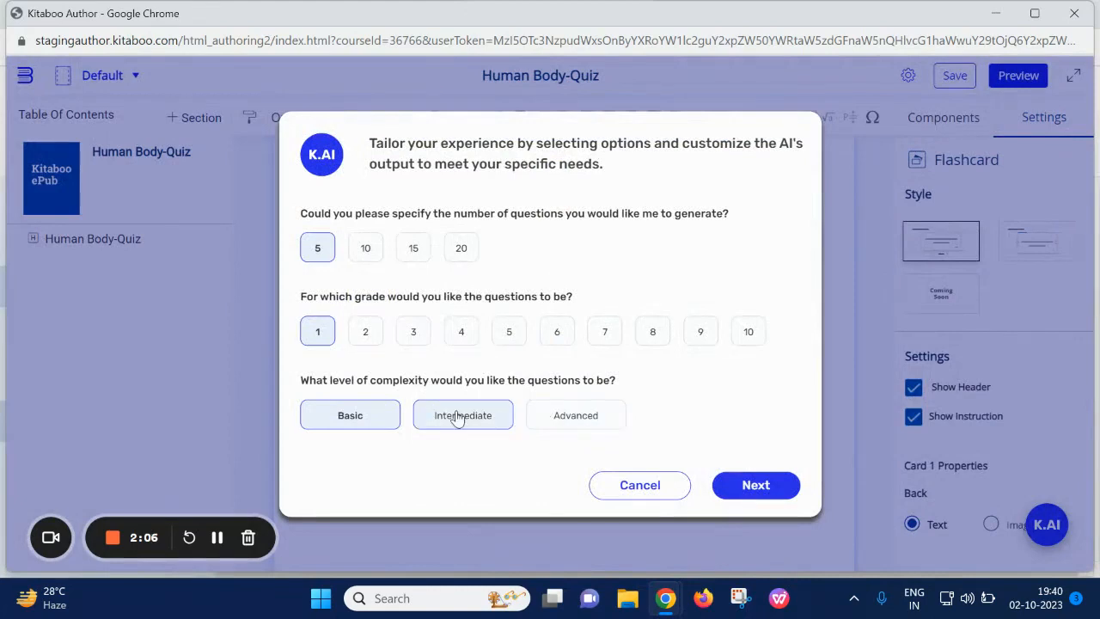
click(456, 417)
click(509, 332)
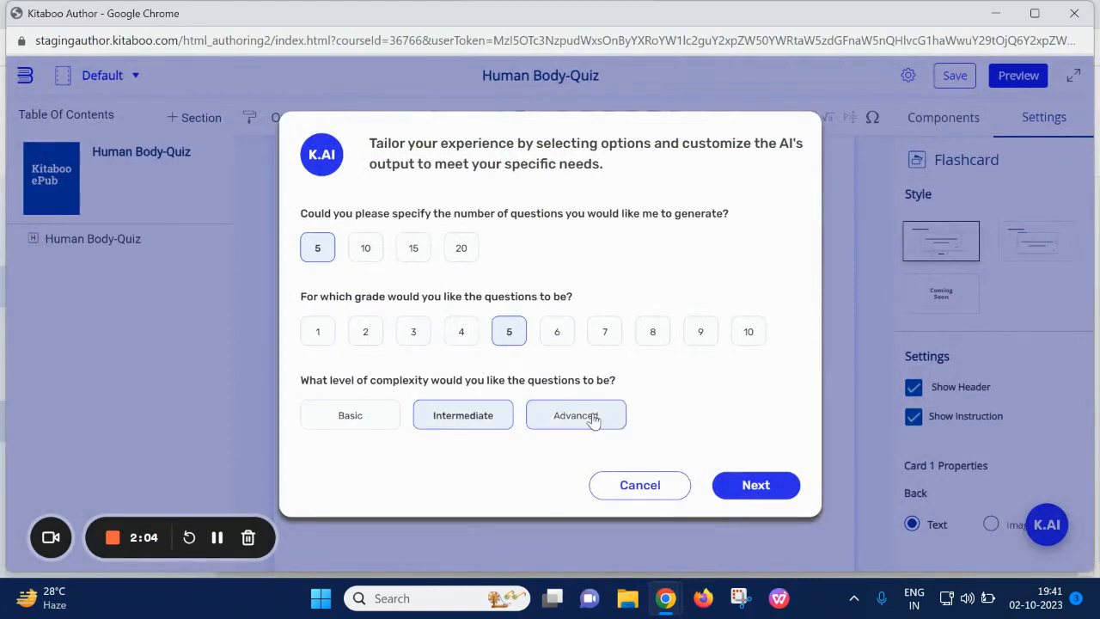
click(763, 489)
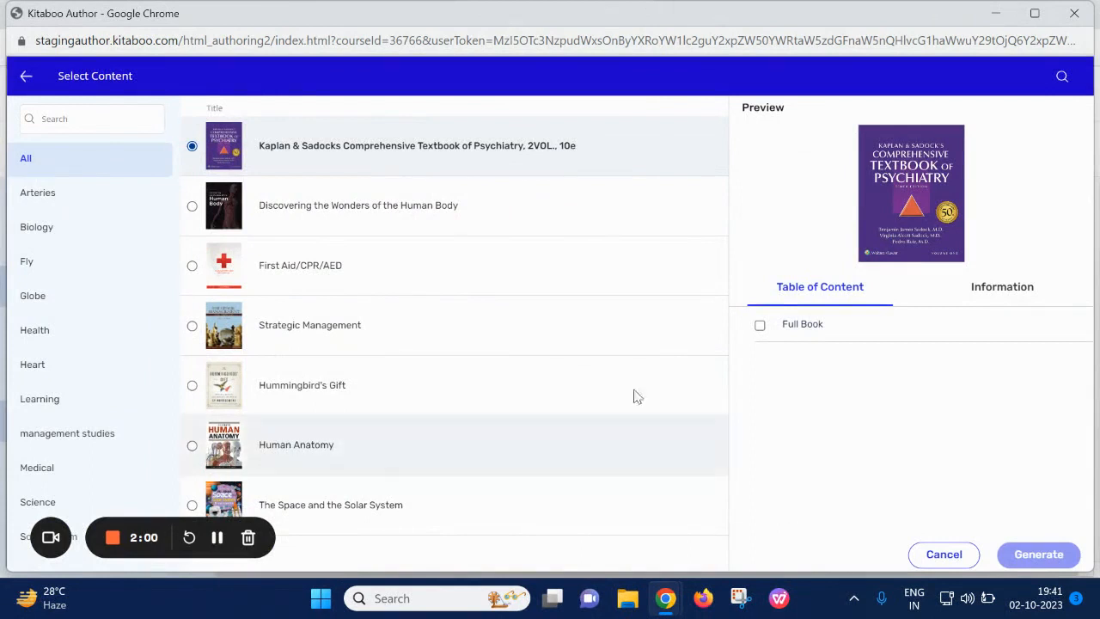
- Generate the learning objectives from Chapters 2 and 3 of "Discovering the Wonders of the Human Body" and read through them
click(192, 206)
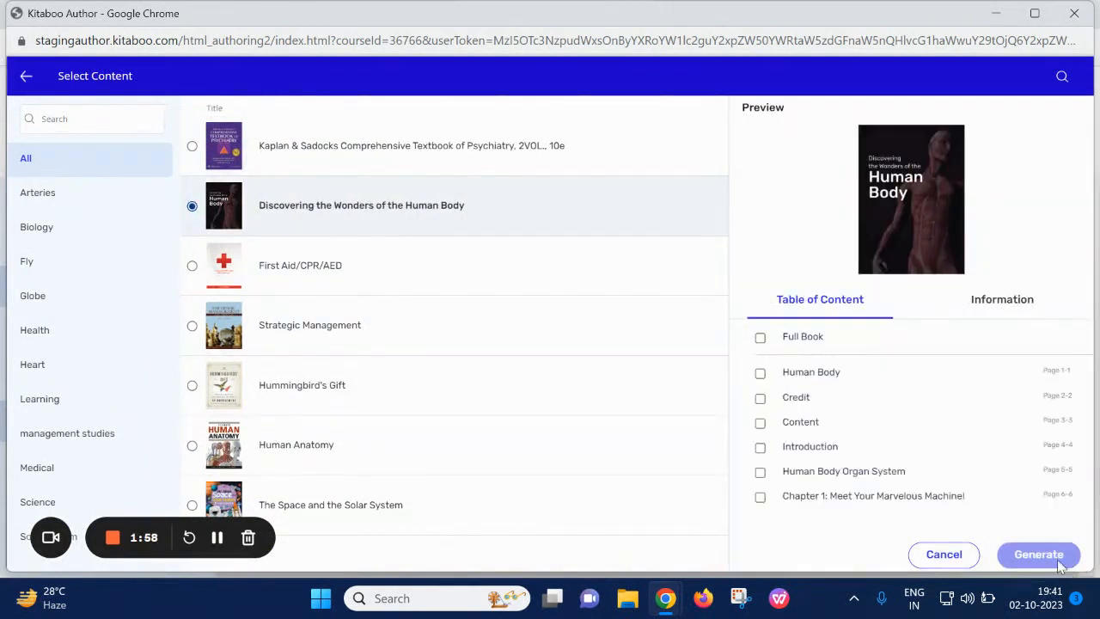
scroll(769, 468, down, 2)
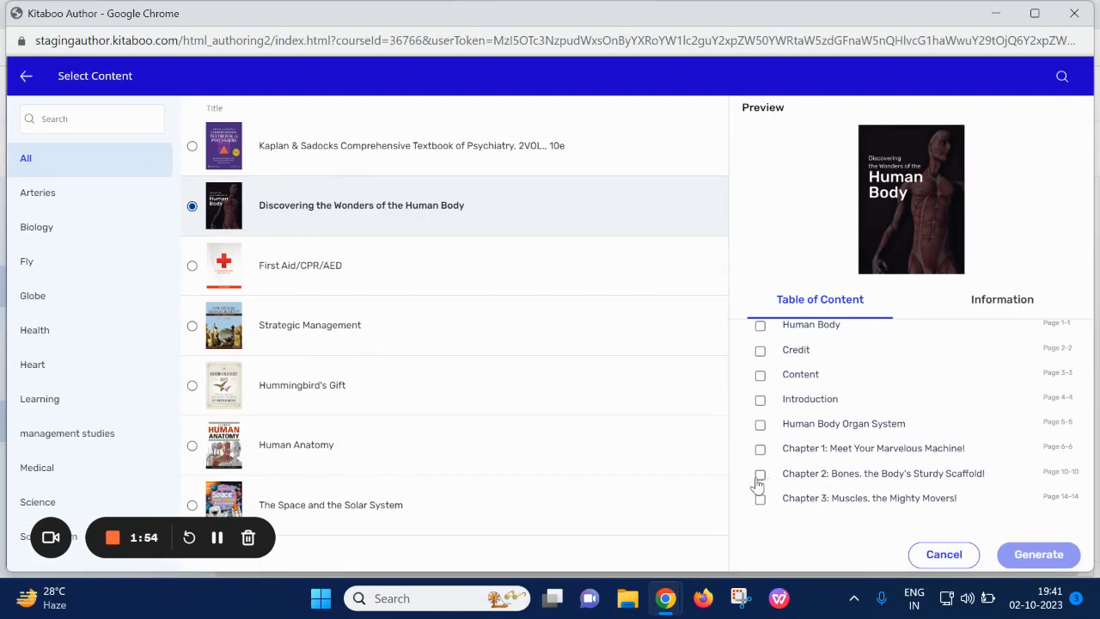
click(760, 473)
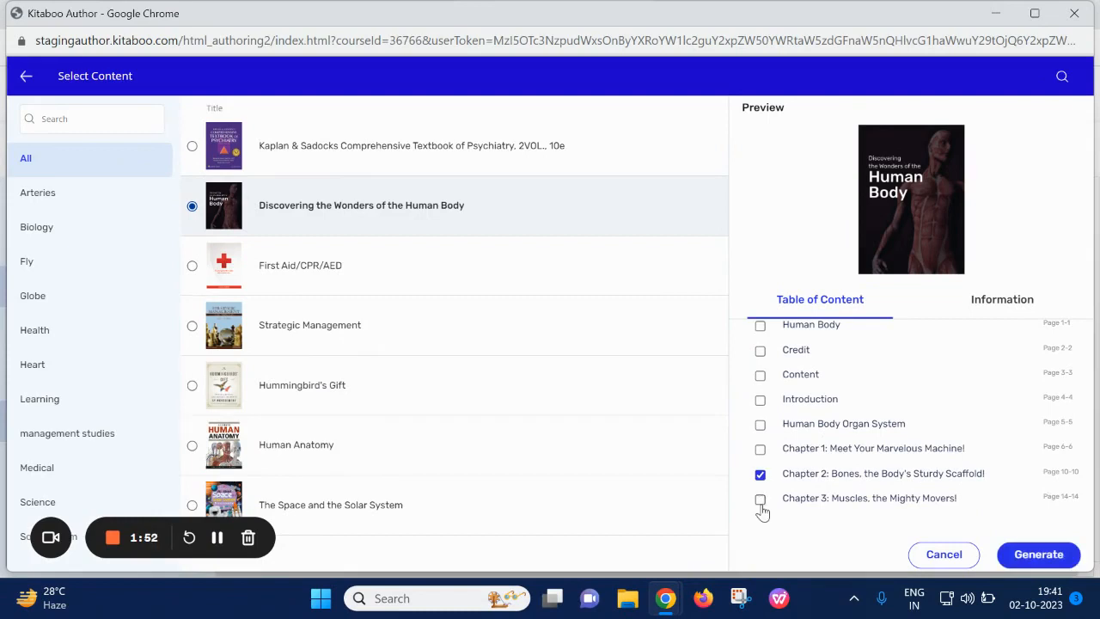
click(759, 498)
click(1032, 567)
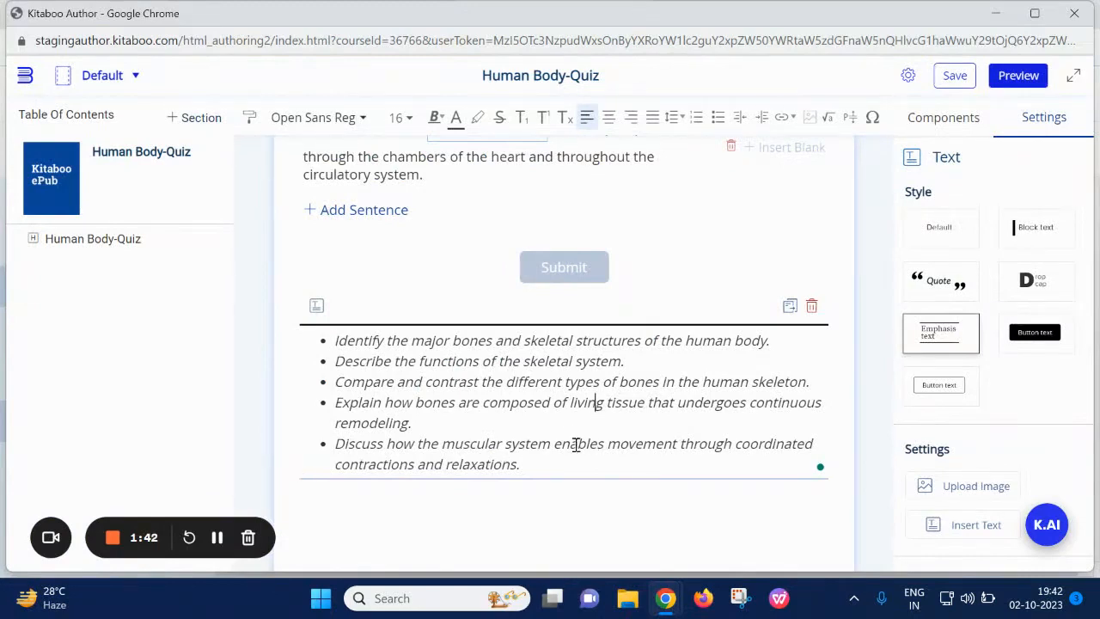
scroll(567, 436, up, 1)
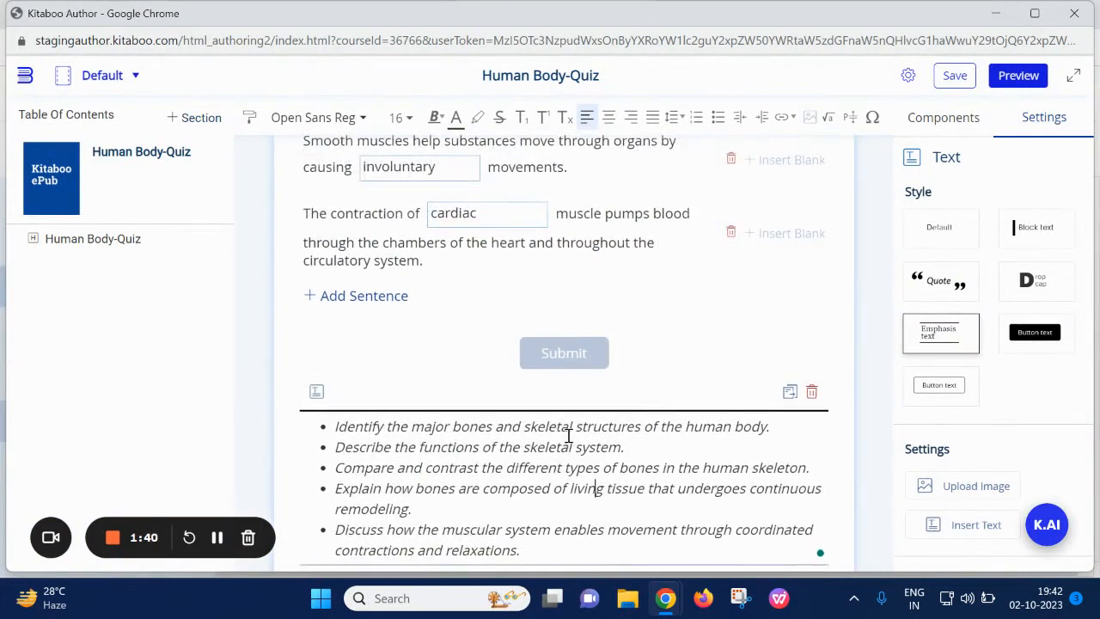
scroll(568, 436, down, 1)
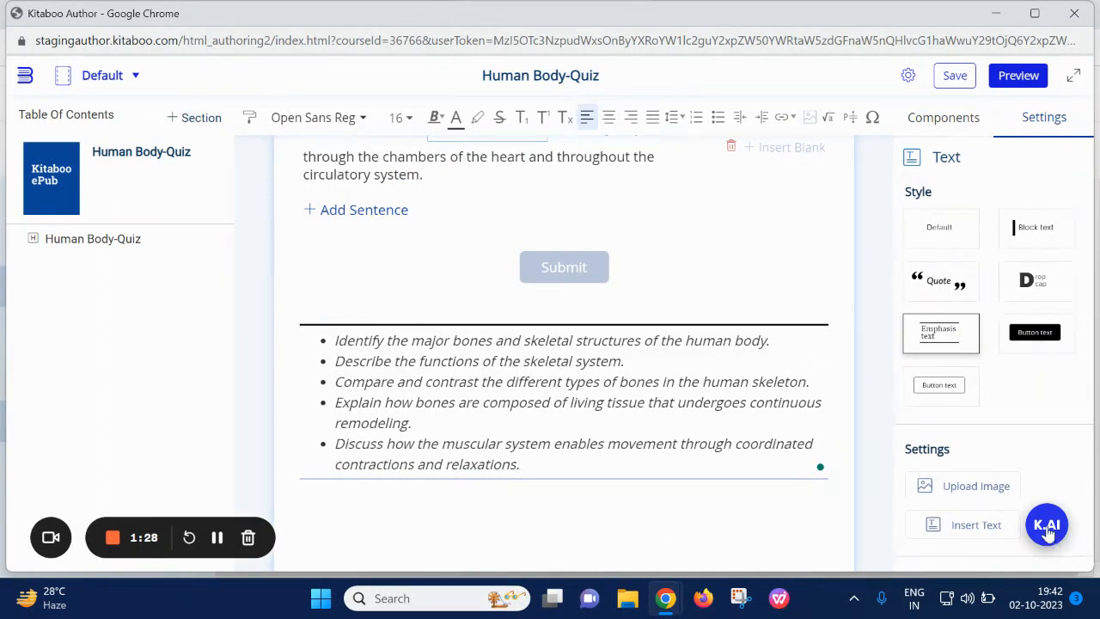
- Preview the quiz in desktop view and look through the multiple-choice questions and the first two flash cards
click(1015, 76)
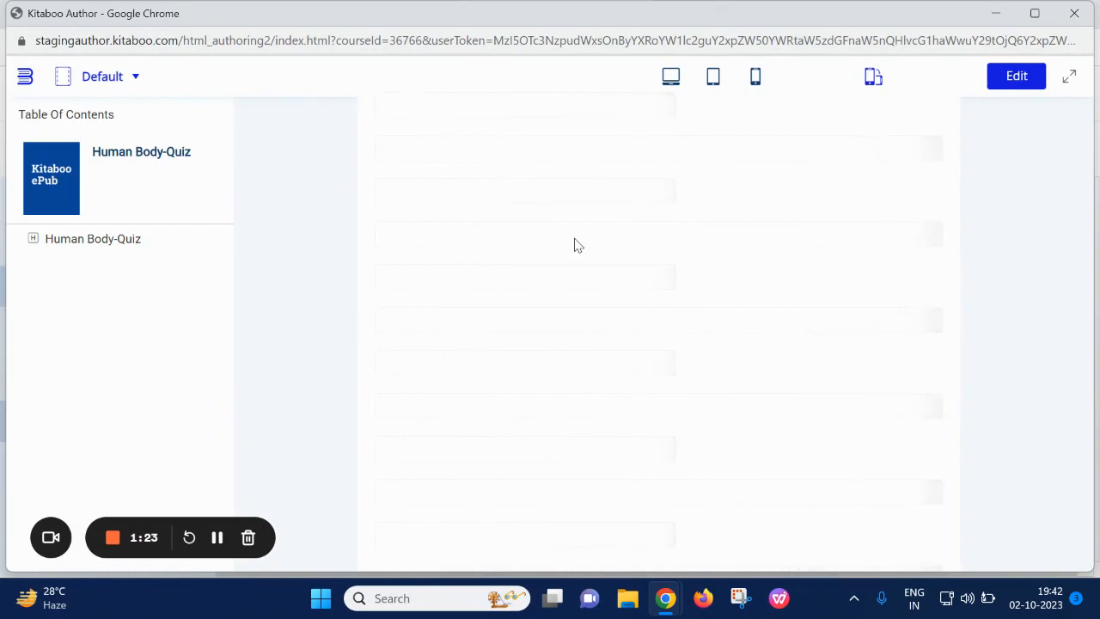
scroll(589, 270, down, 3)
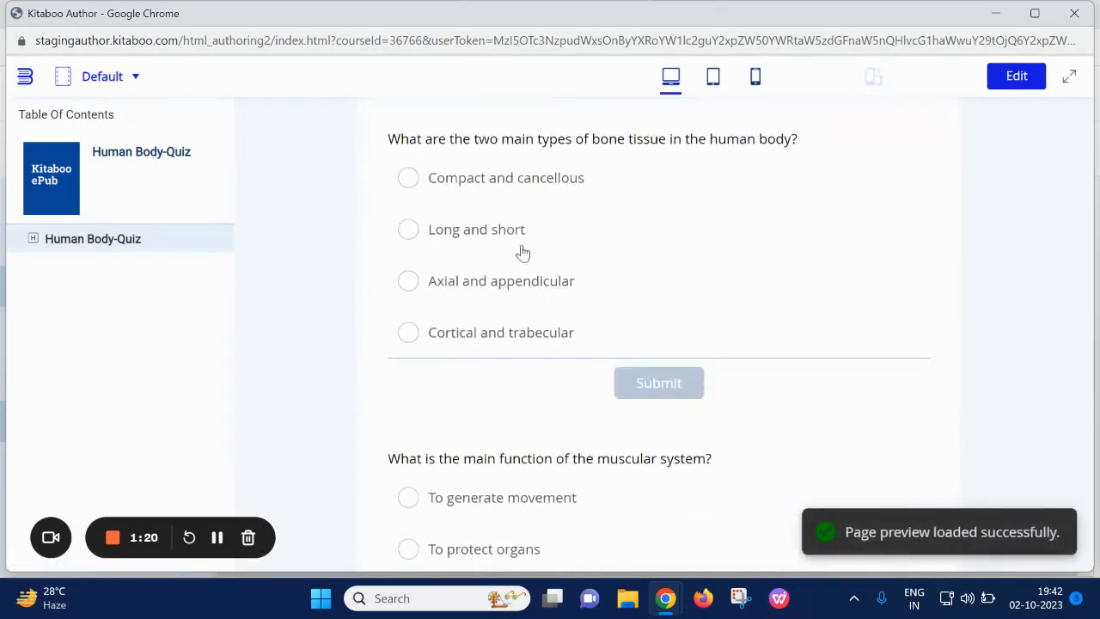
scroll(559, 302, down, 15)
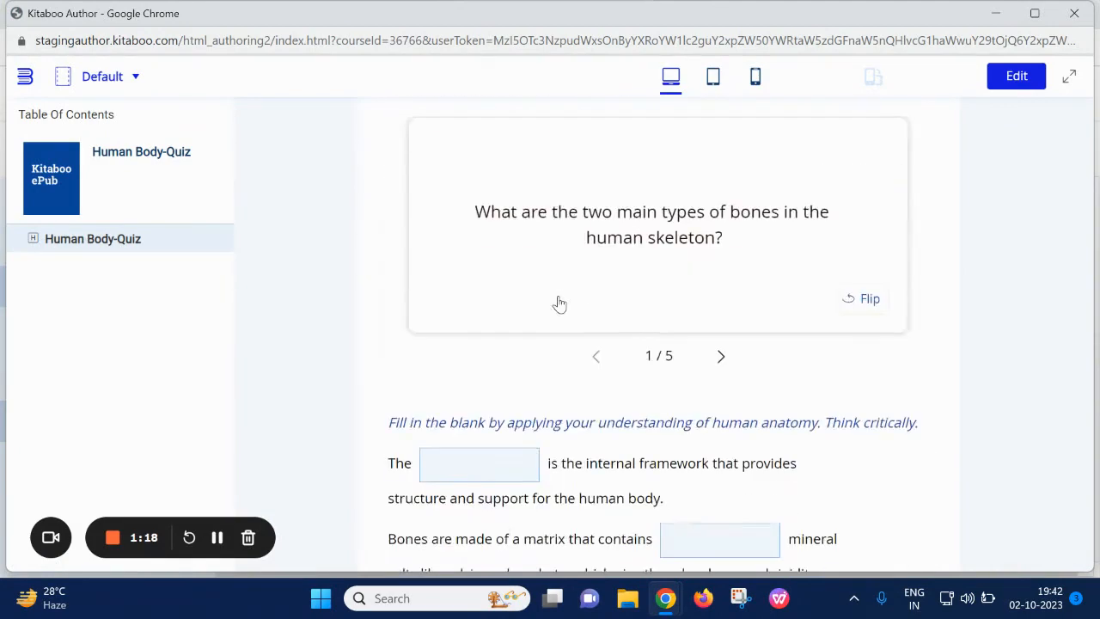
scroll(550, 305, down, 3)
scroll(520, 312, up, 3)
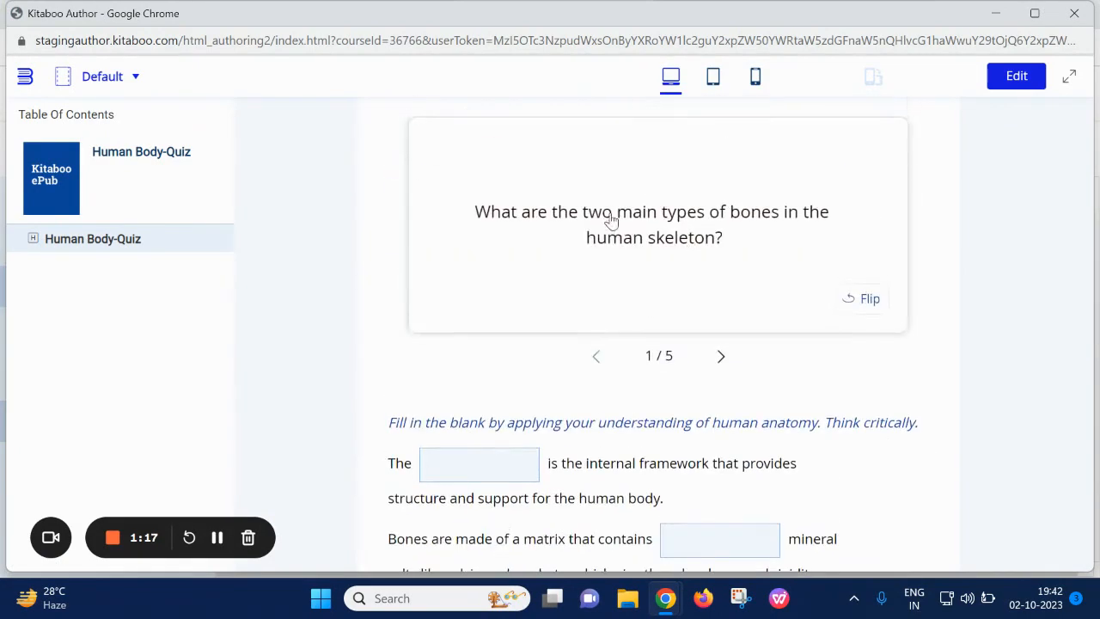
click(724, 357)
click(768, 280)
- Check the fill-in-the-blanks activity and the learning objectives in the desktop preview
scroll(765, 362, down, 2)
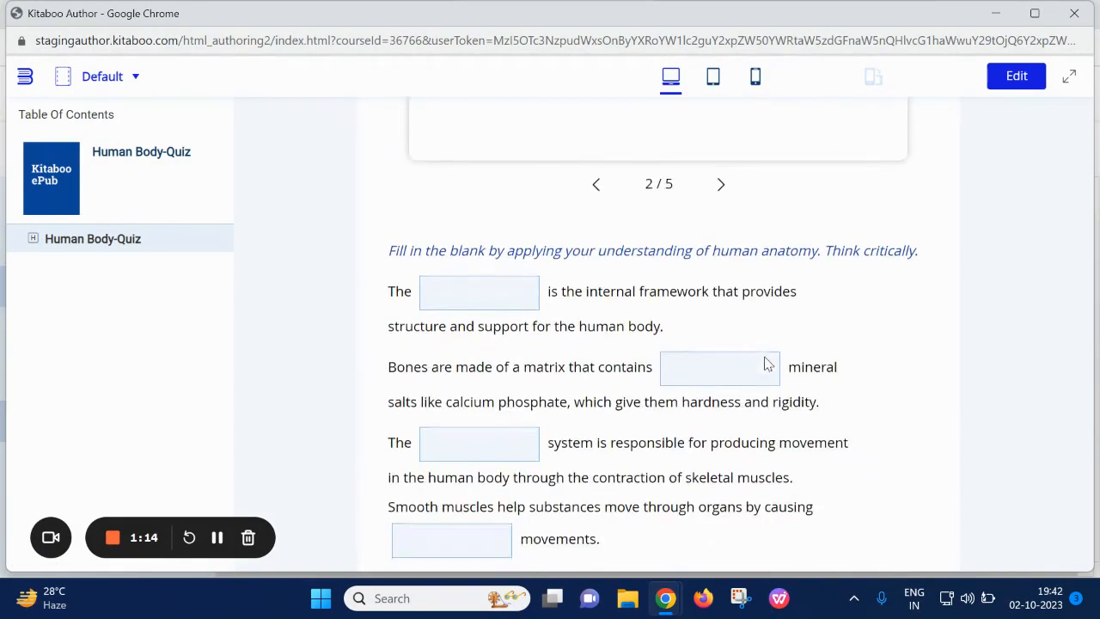
scroll(768, 363, down, 2)
drag(470, 513, 469, 116)
scroll(687, 318, down, 3)
scroll(739, 334, down, 2)
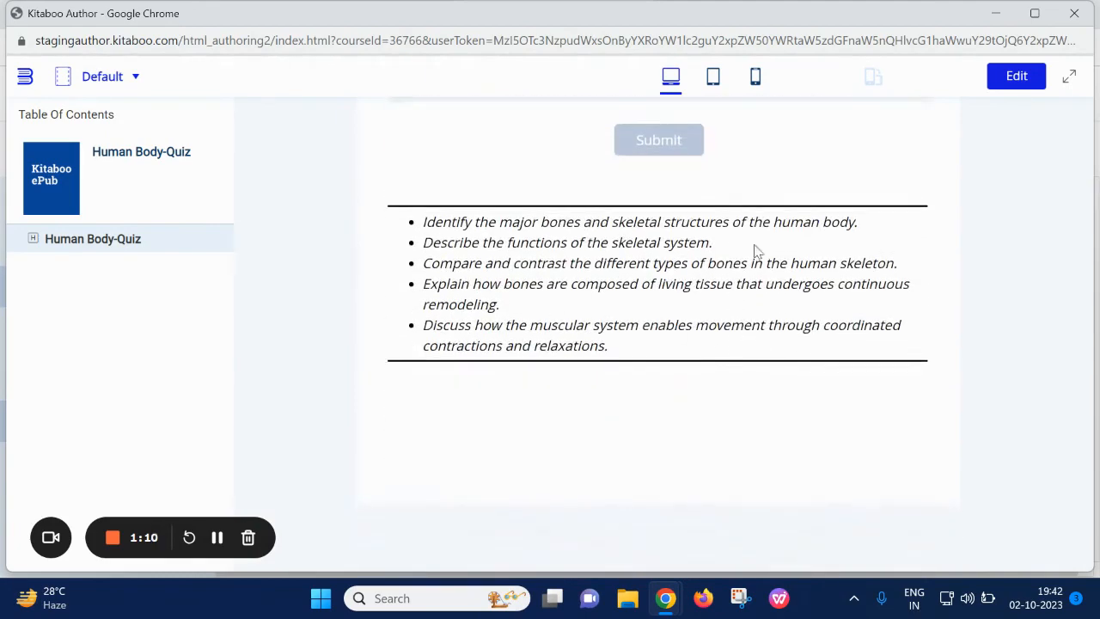
- Check the multiple-choice questions in the mobile phone preview and return to editing the page
click(756, 77)
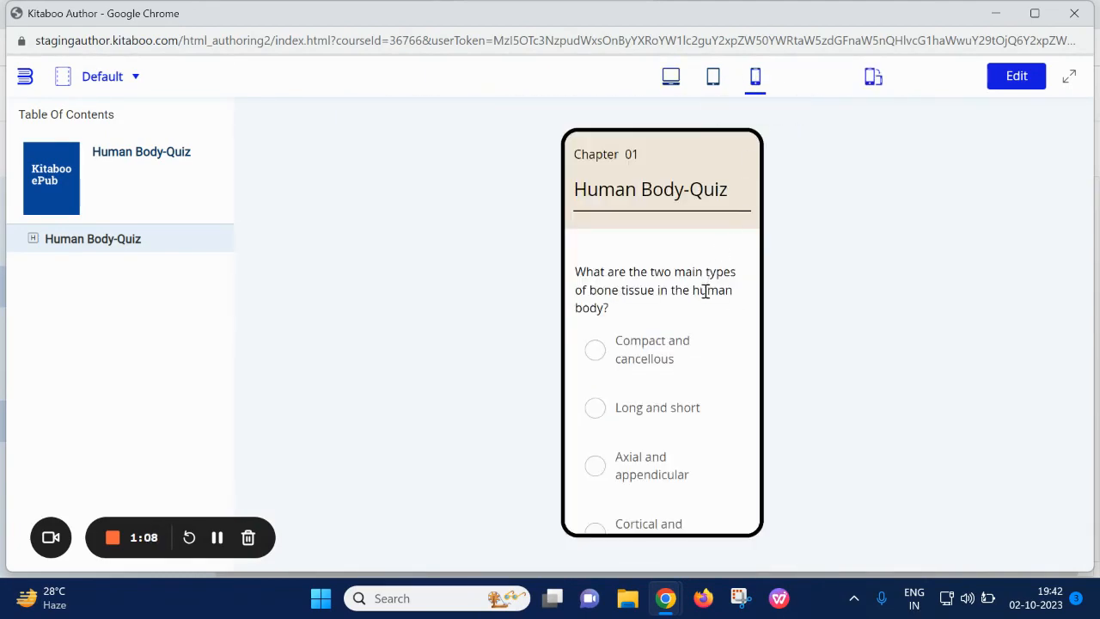
scroll(687, 301, down, 5)
scroll(679, 315, down, 10)
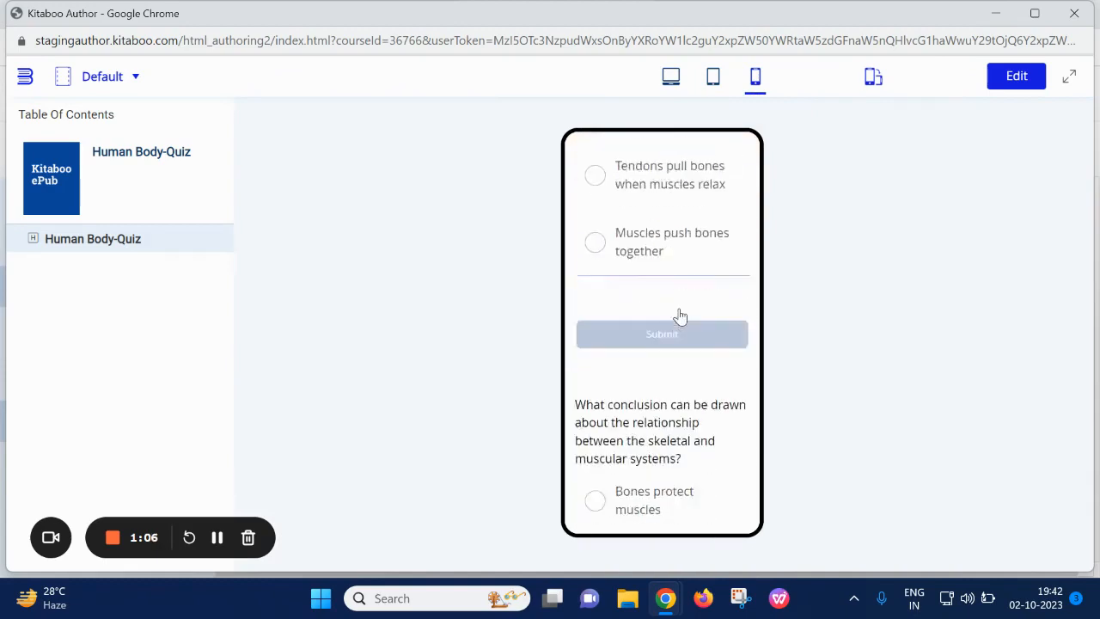
click(1014, 75)
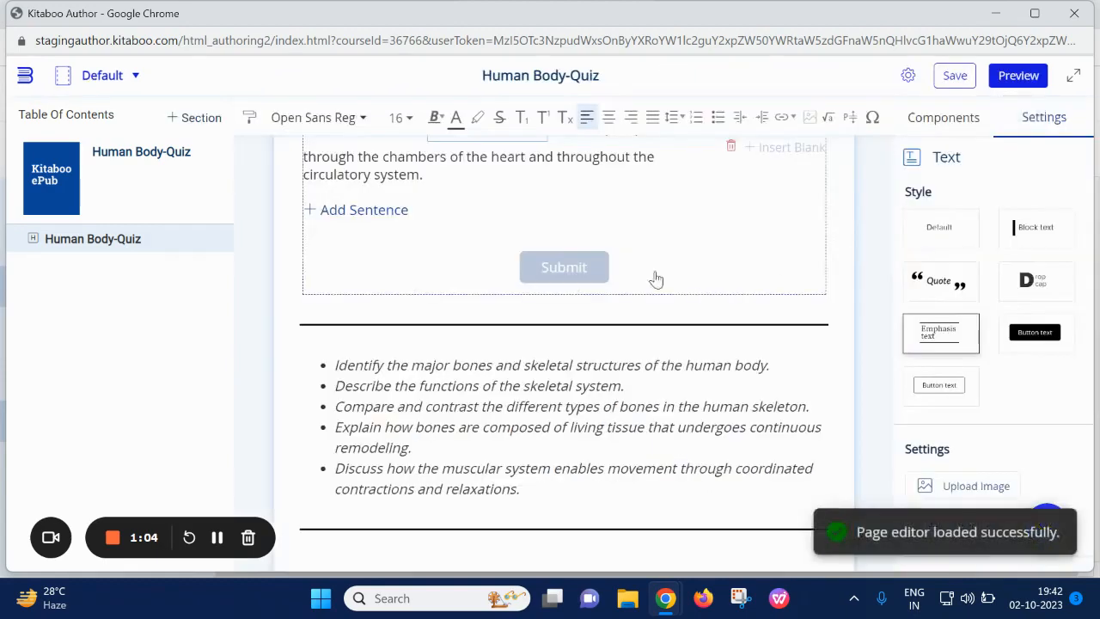
- Apply the quiz's global settings with their existing values and reopen the page preview
click(908, 77)
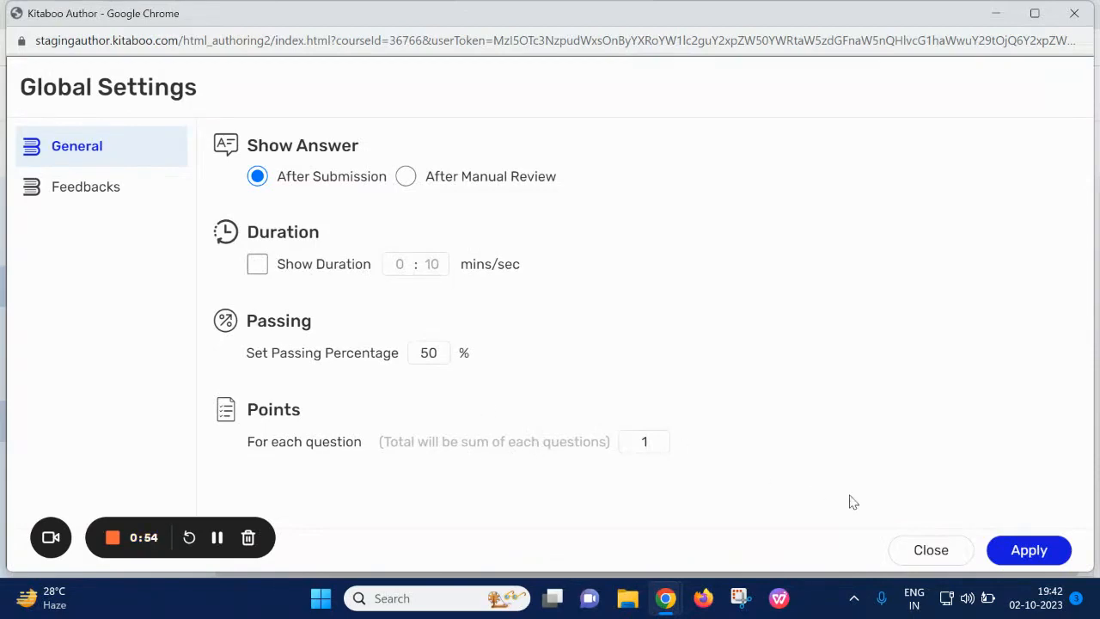
click(1063, 549)
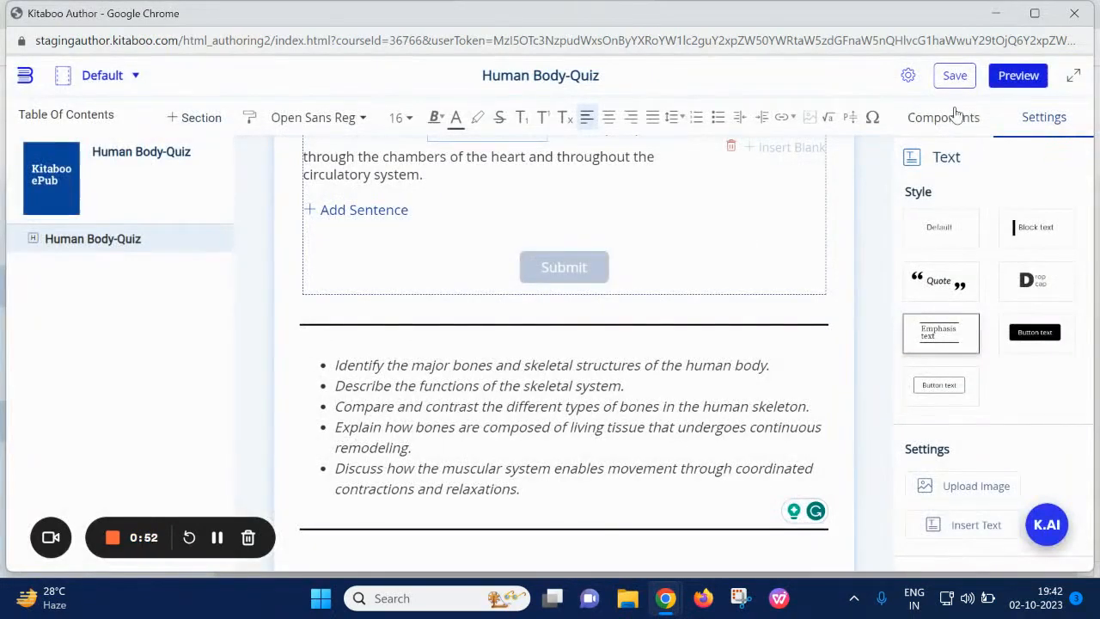
click(1011, 82)
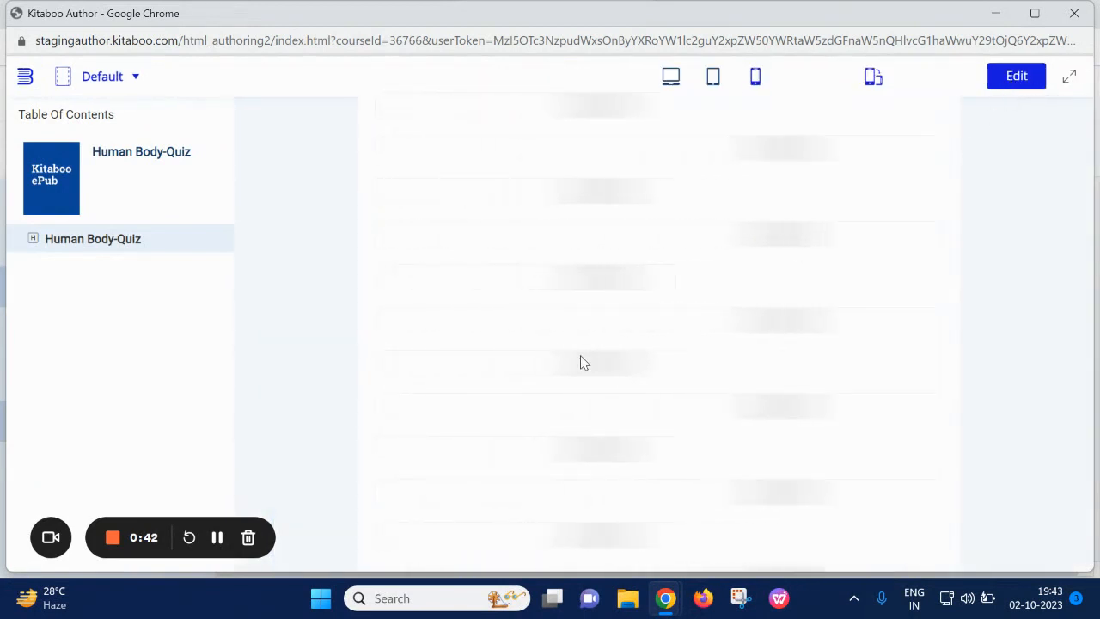